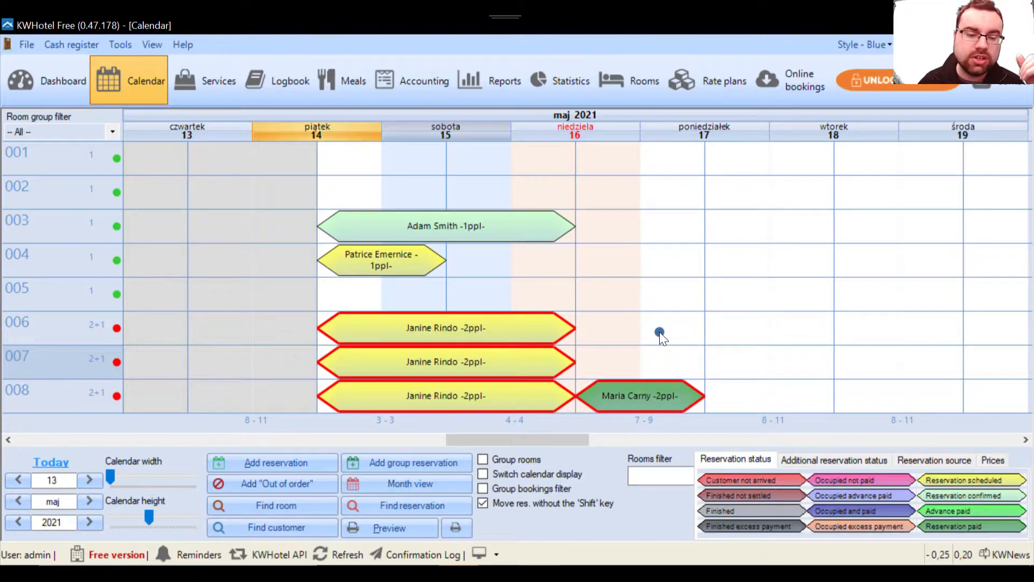
Inspect the reservations in rooms 003, 004 and 006 on the calendar by selecting each in turn
click(491, 219)
click(381, 252)
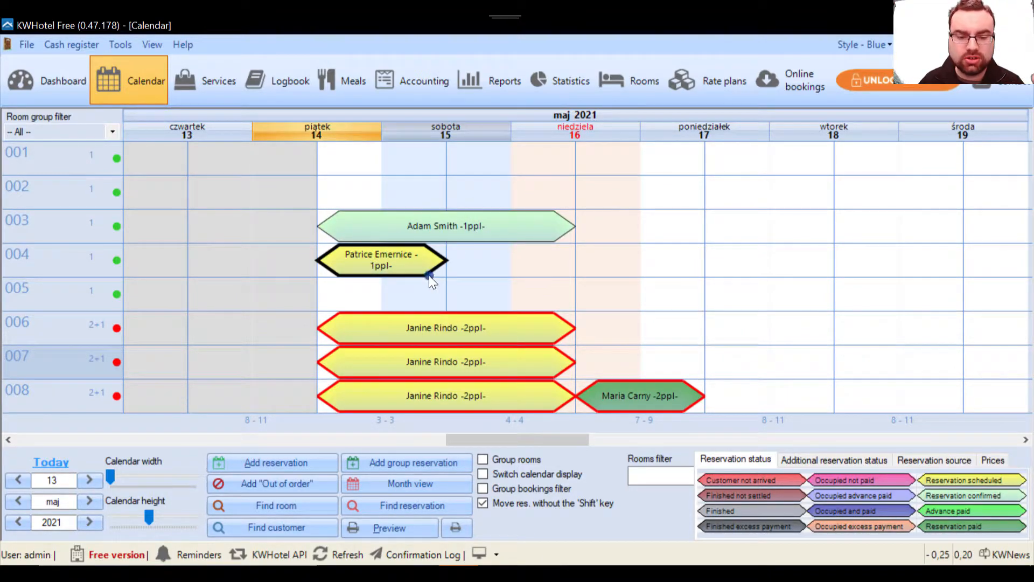
click(453, 231)
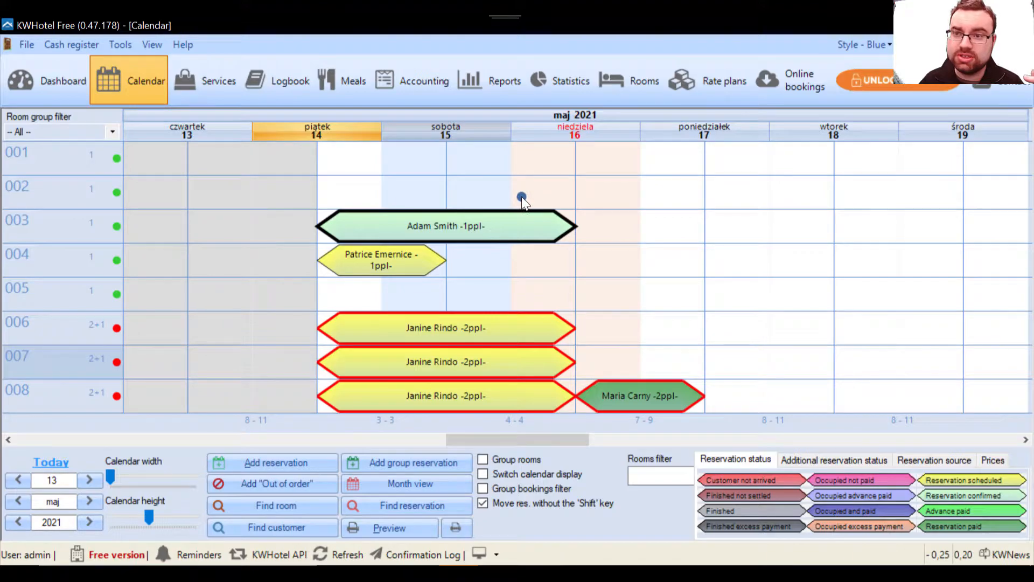
mouse_move(511, 218)
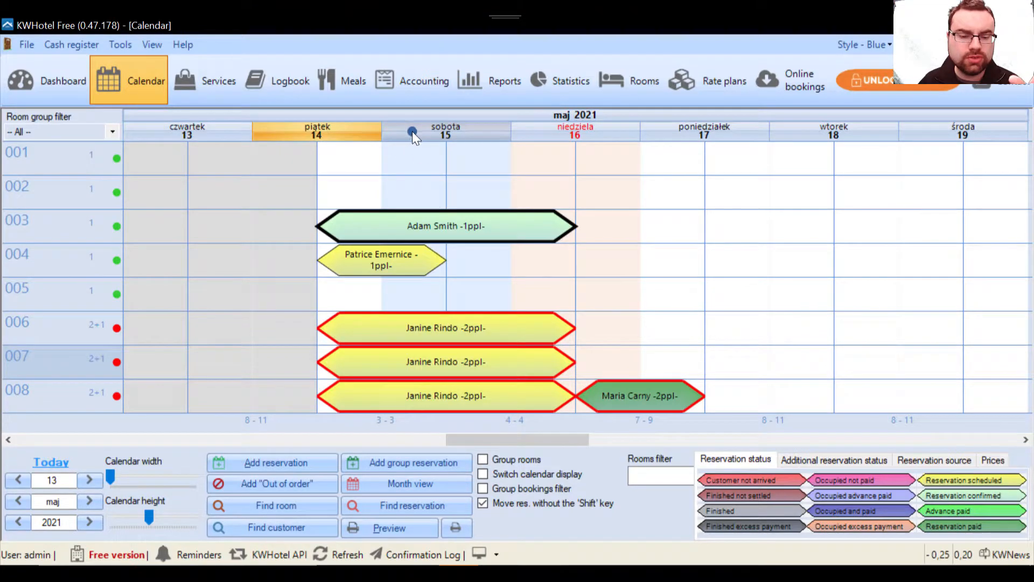
mouse_move(456, 215)
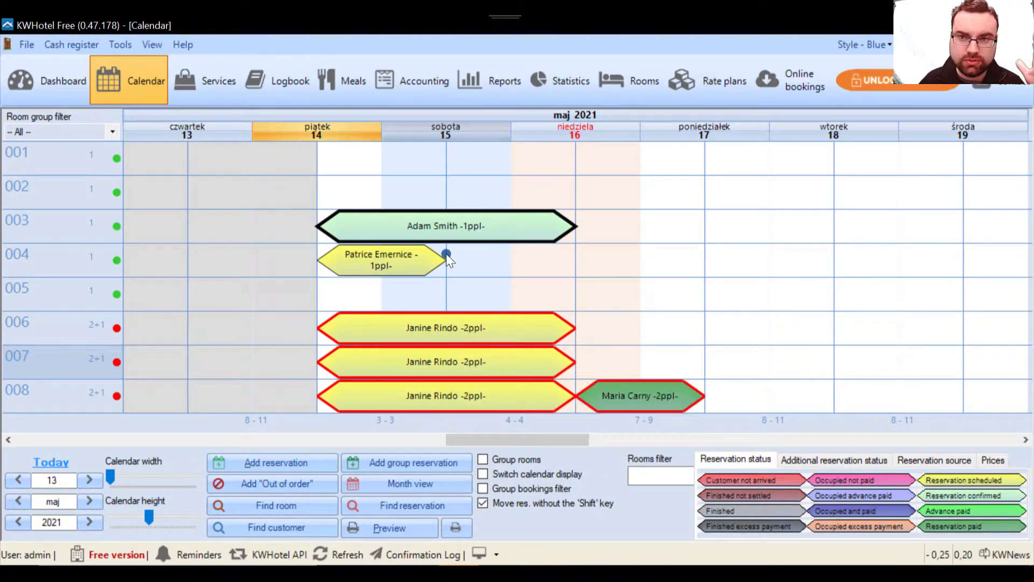
click(406, 330)
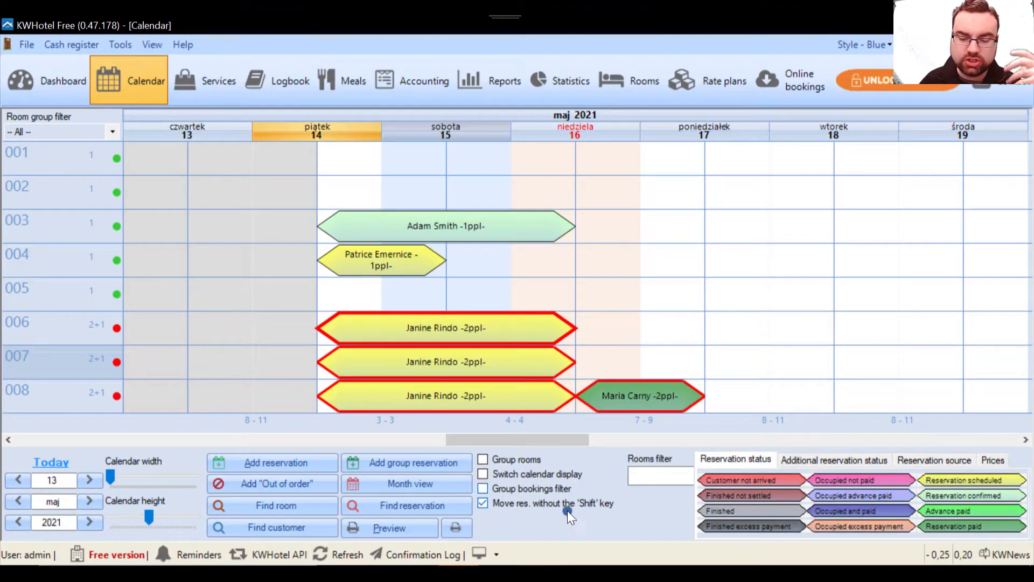
Open the colour chooser for the "Finished not settled" reservation status and cancel it
double_click(725, 494)
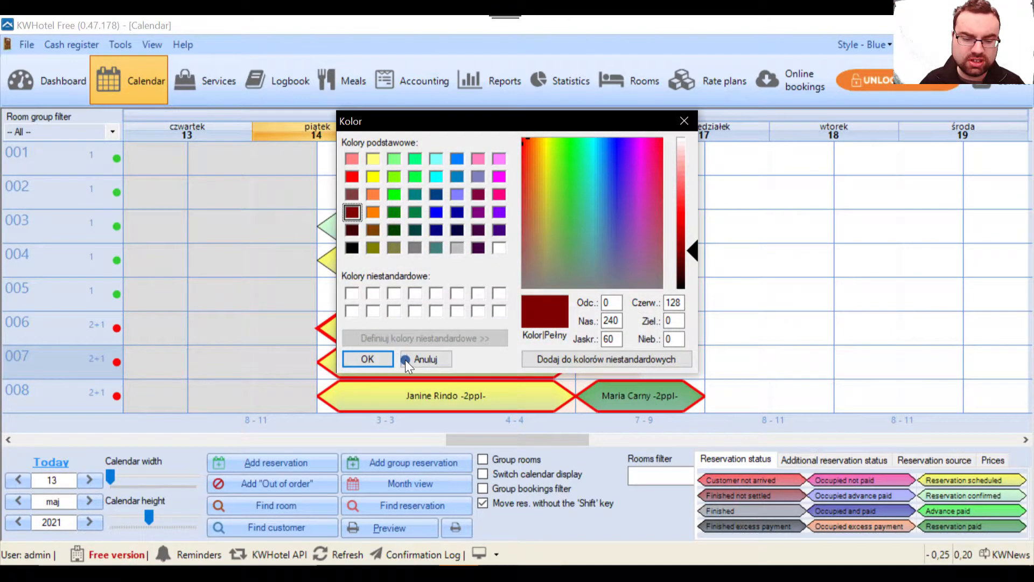
click(422, 359)
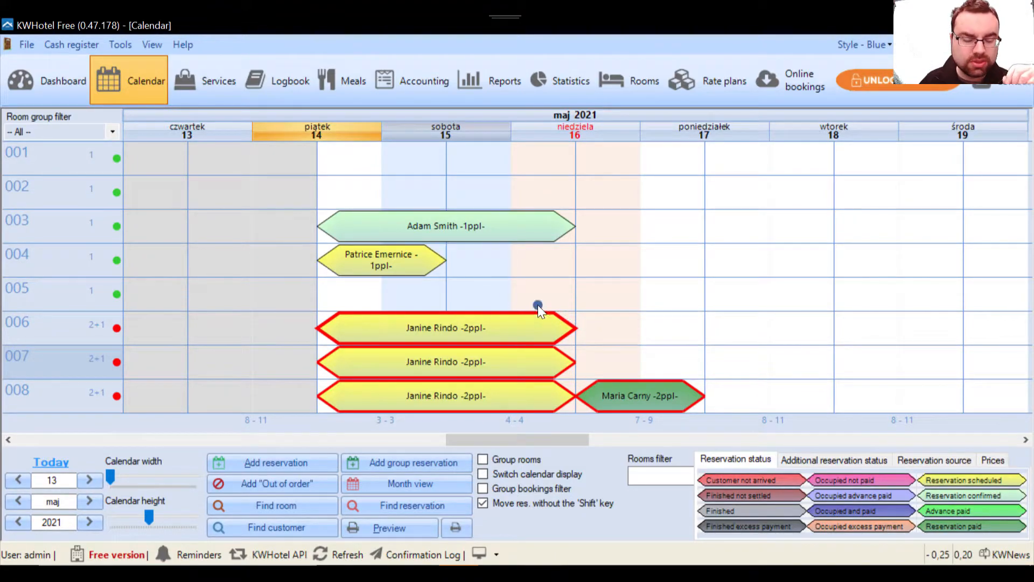
mouse_move(441, 272)
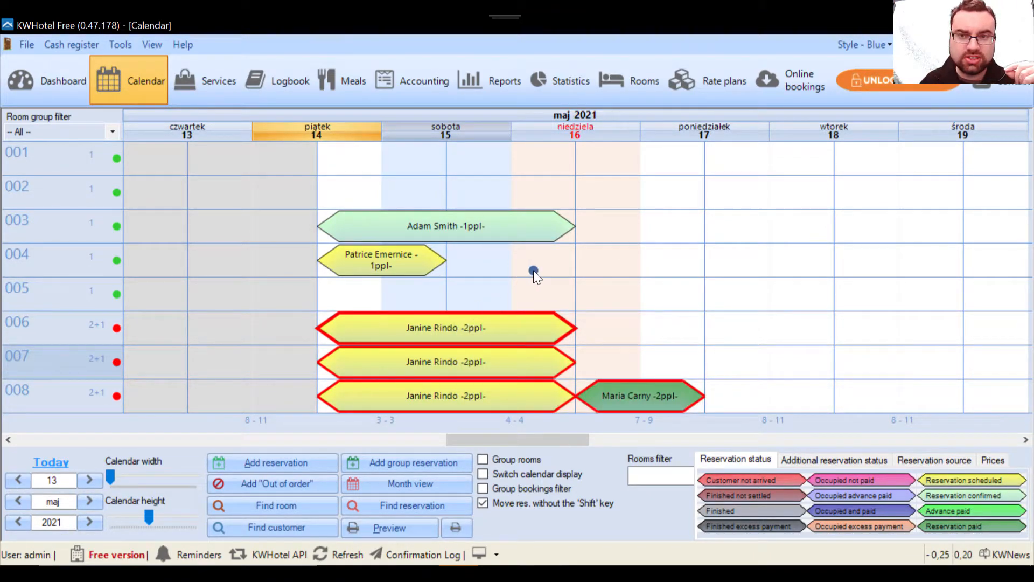
mouse_move(475, 345)
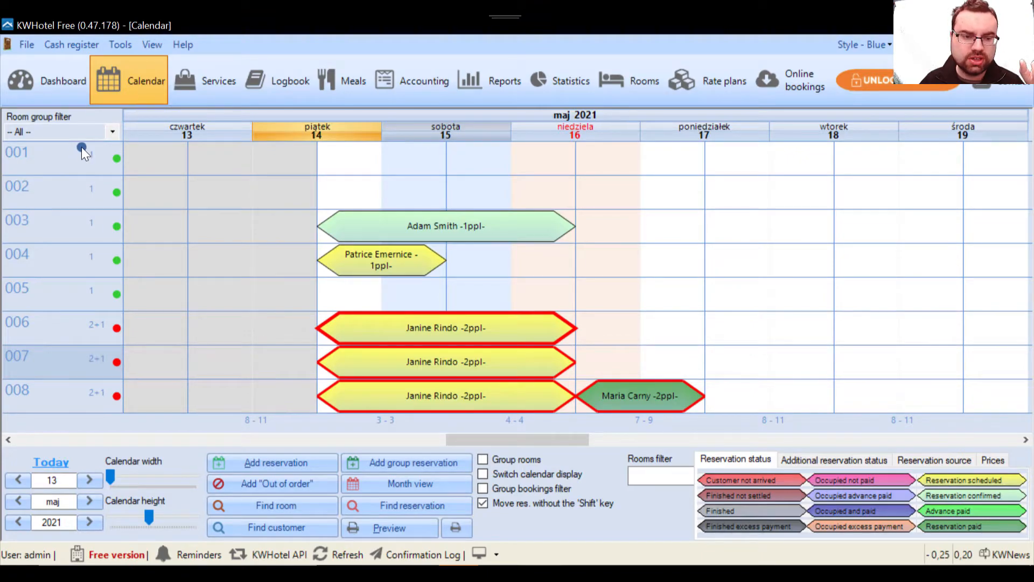
Filter the calendar to the Double room group to view its bookings, and reset the filter to all groups
click(115, 130)
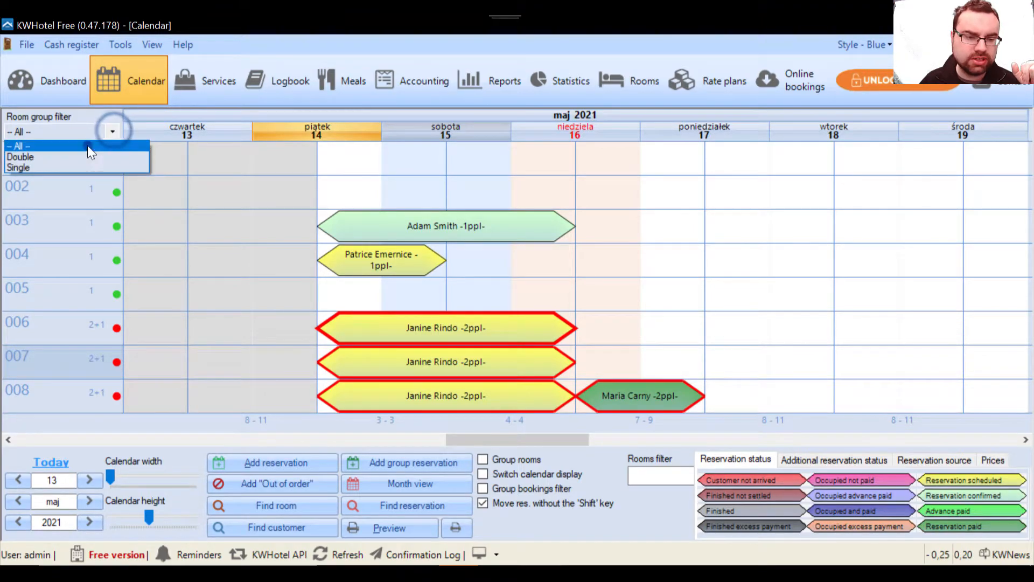
click(44, 157)
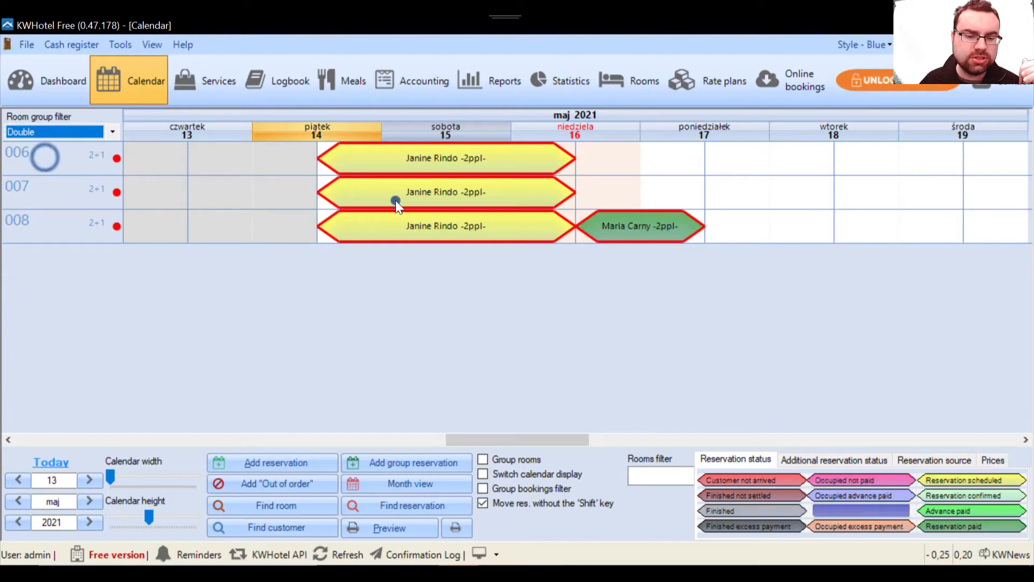
mouse_move(405, 203)
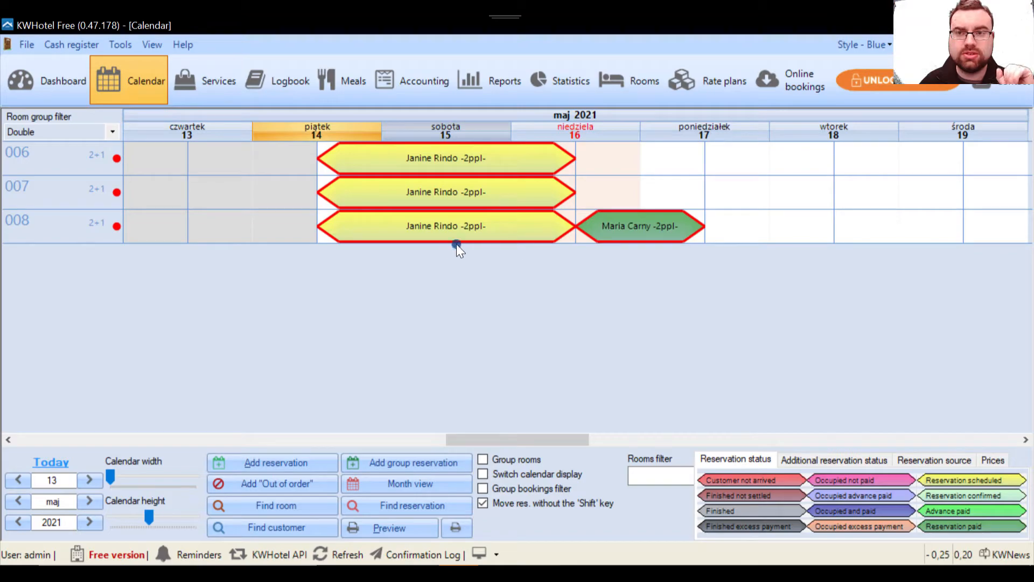
click(108, 130)
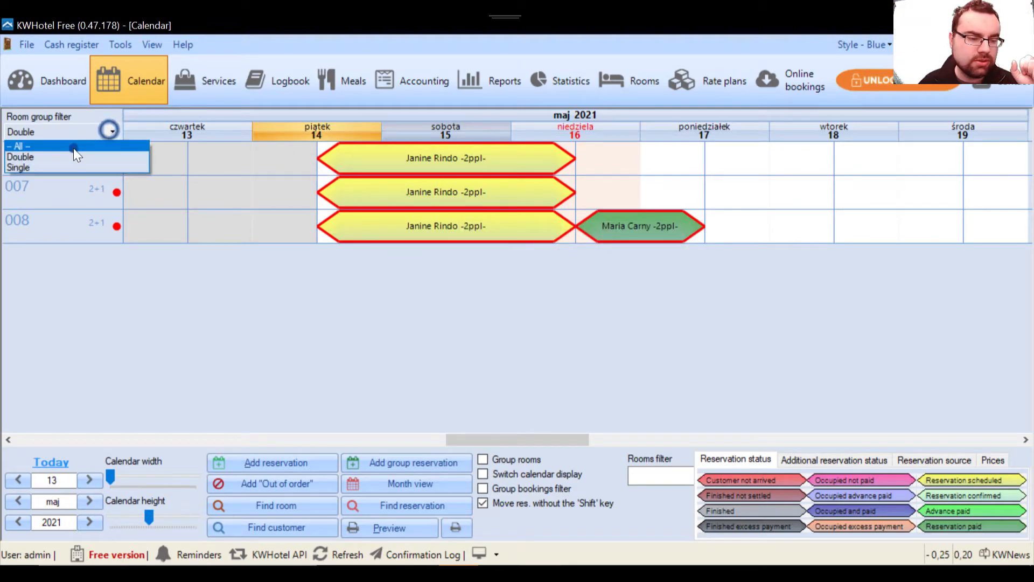
click(71, 148)
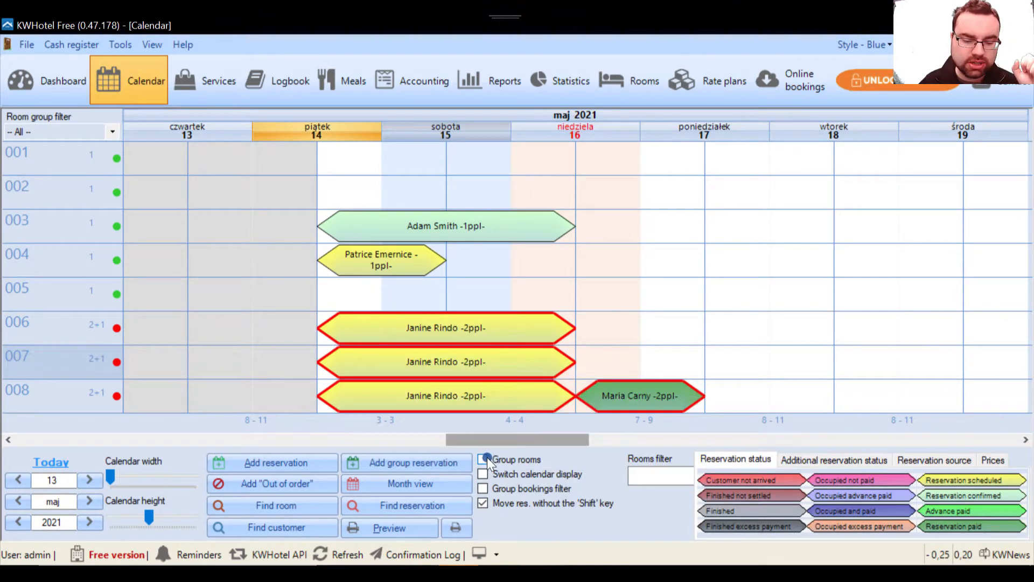
Turn on room grouping in the calendar and view the details of the reservation in room 007
click(516, 460)
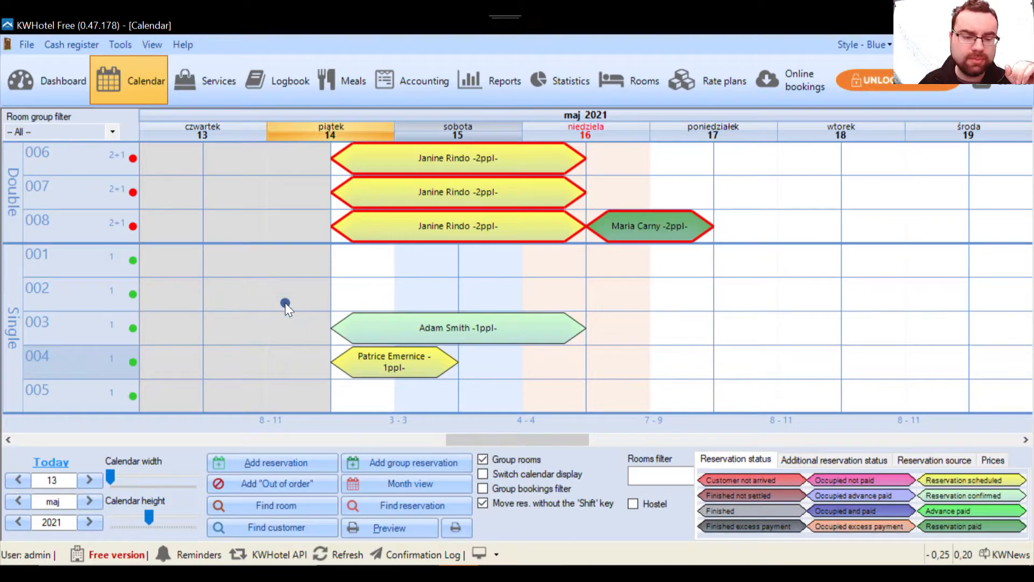
mouse_move(419, 193)
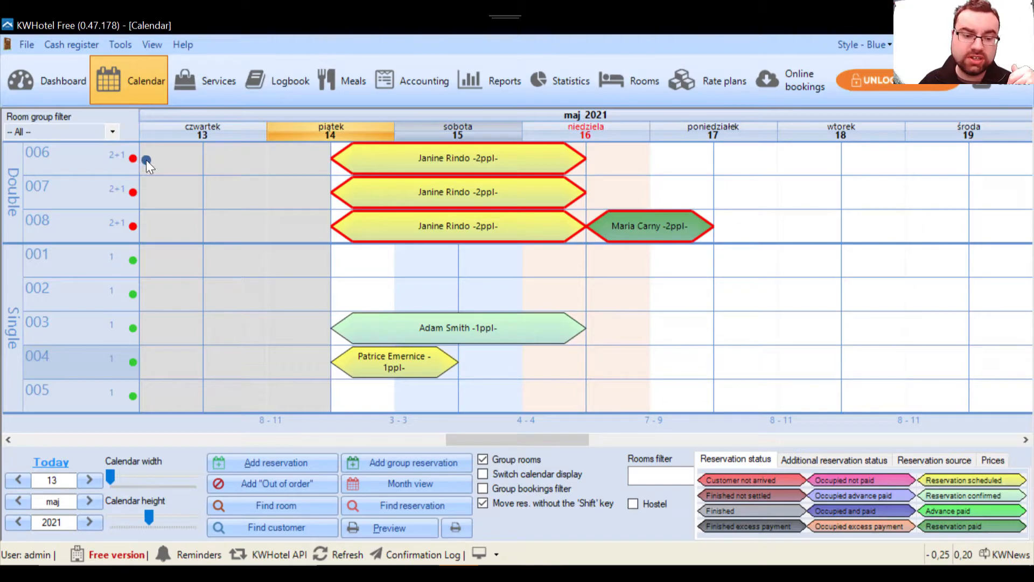
mouse_move(332, 181)
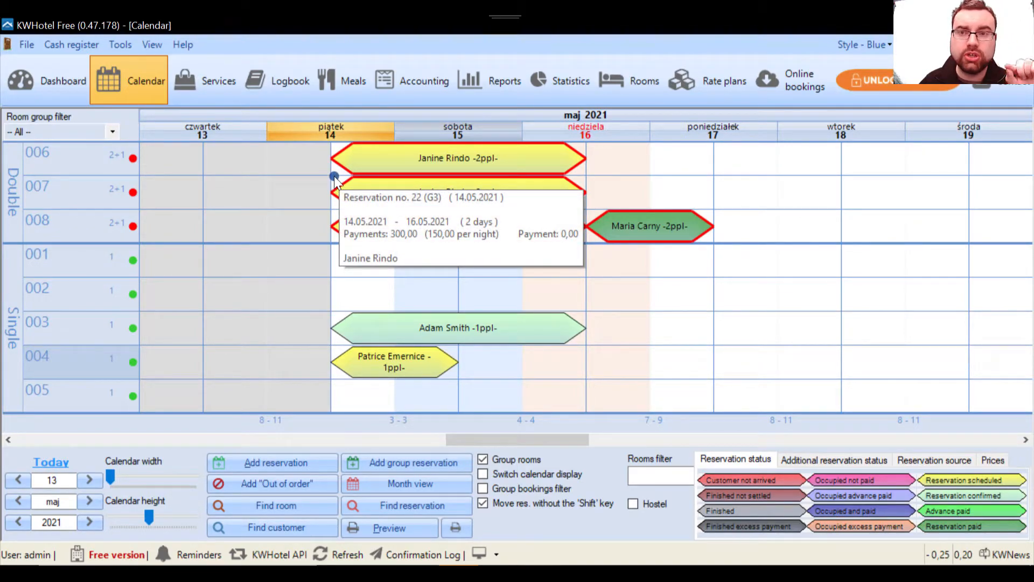
mouse_move(432, 144)
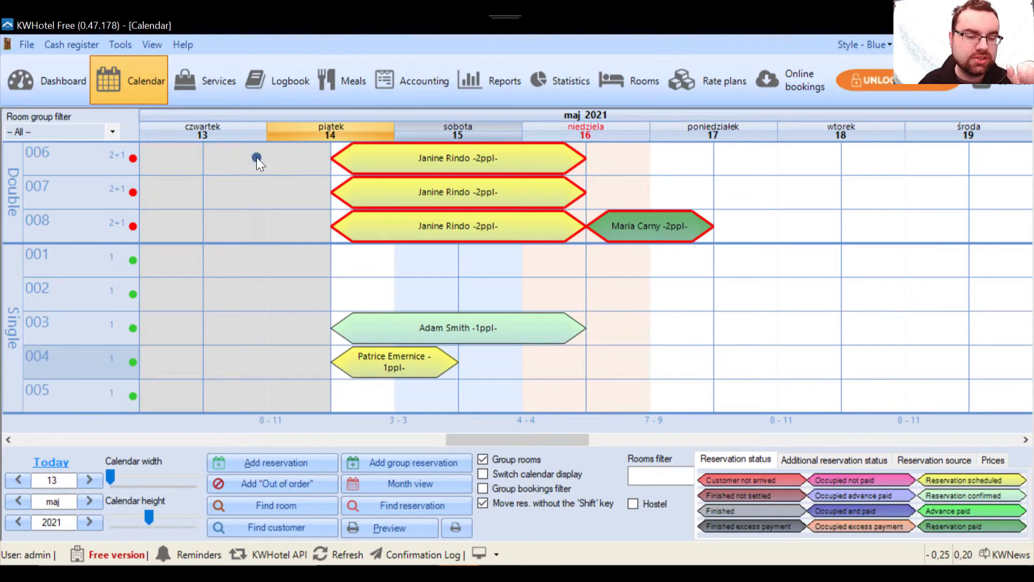
mouse_move(374, 175)
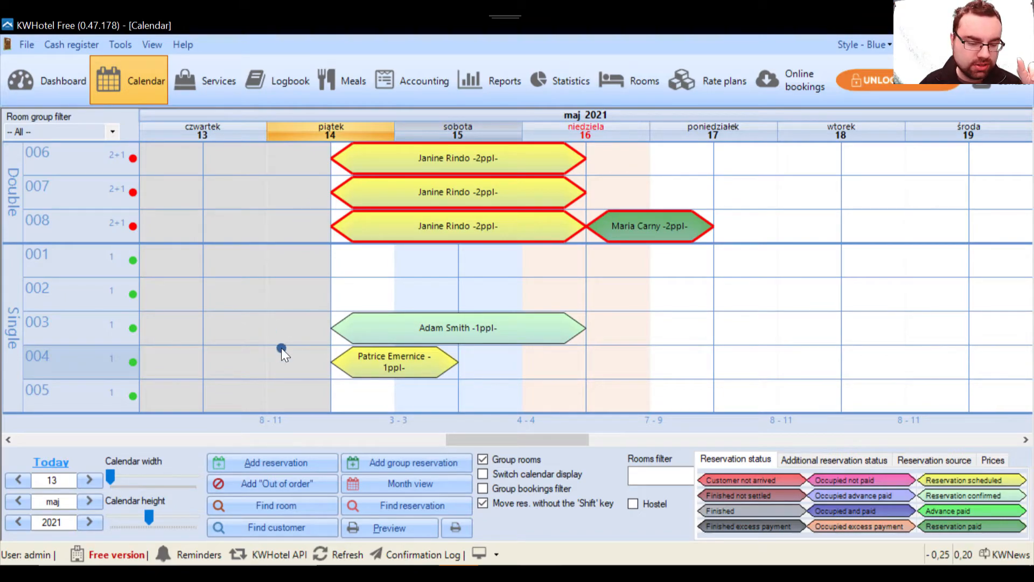
With the rooms grouped, show only the Double group and return to showing all room groups
click(112, 132)
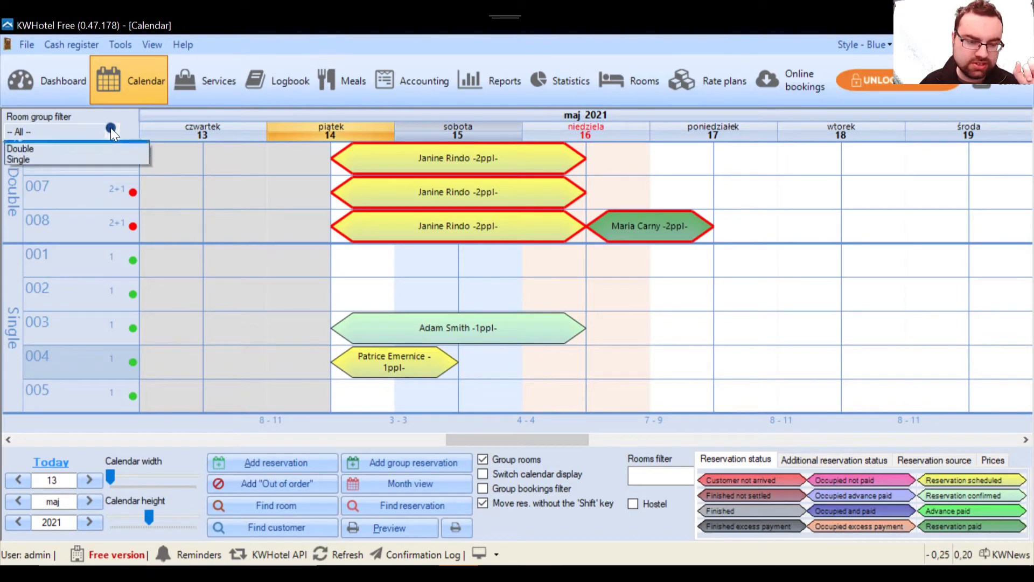
click(69, 153)
click(282, 241)
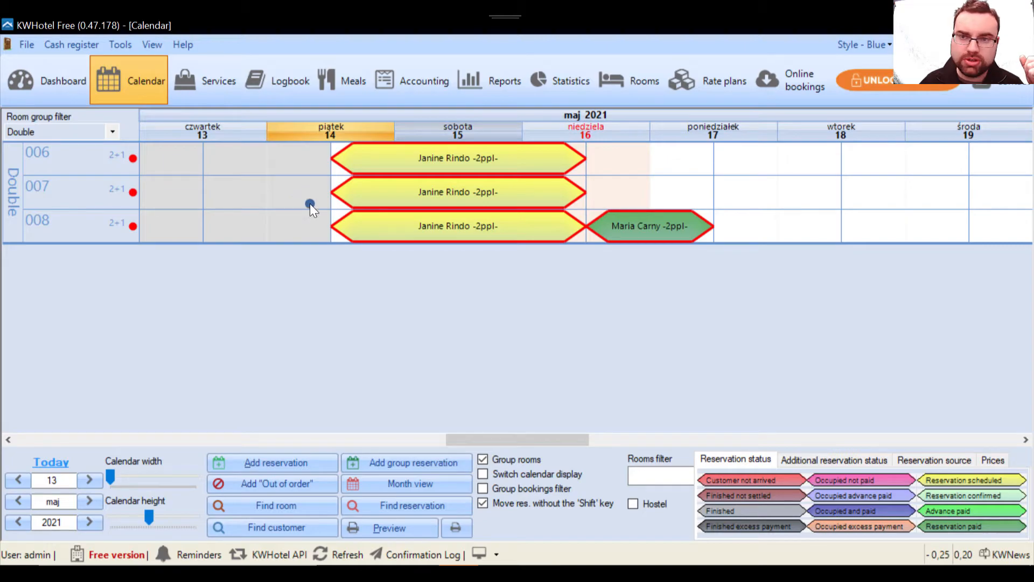
click(101, 133)
click(68, 146)
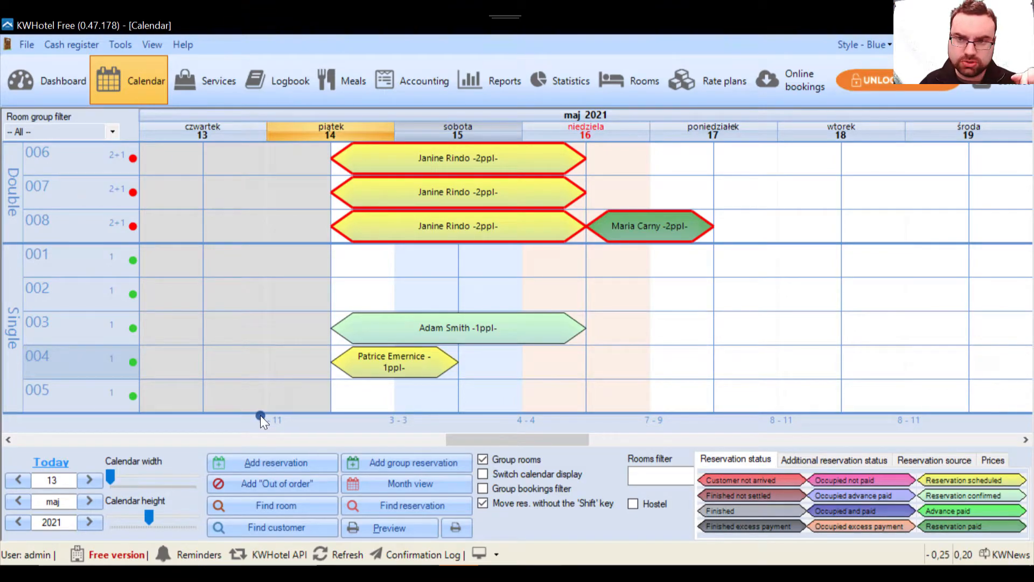
mouse_move(331, 146)
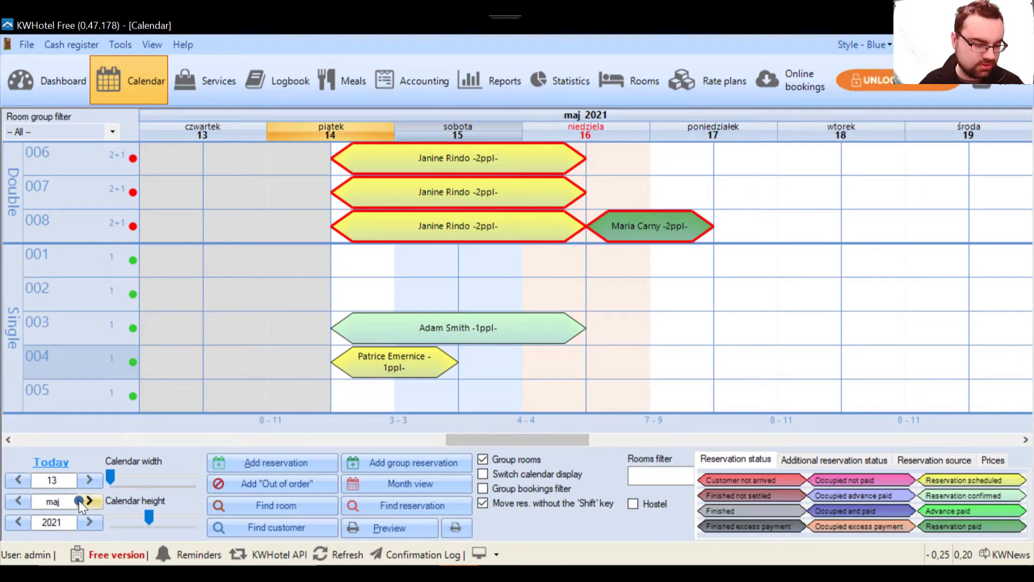
Browse the calendar forward by two days, two months and one year, going back to 13 May 2021 each time
click(86, 479)
click(86, 479)
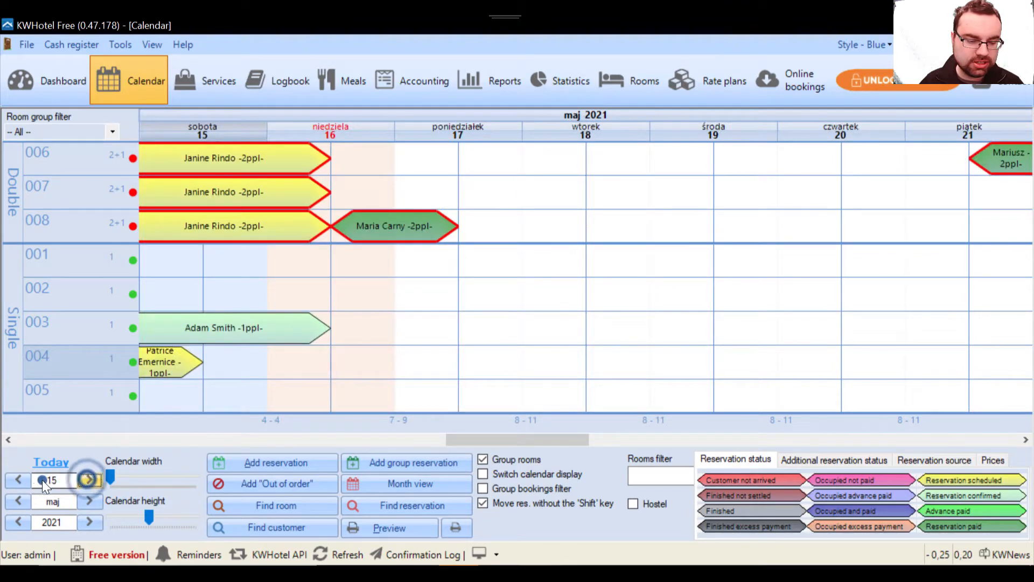
double_click(22, 477)
click(89, 501)
click(89, 501)
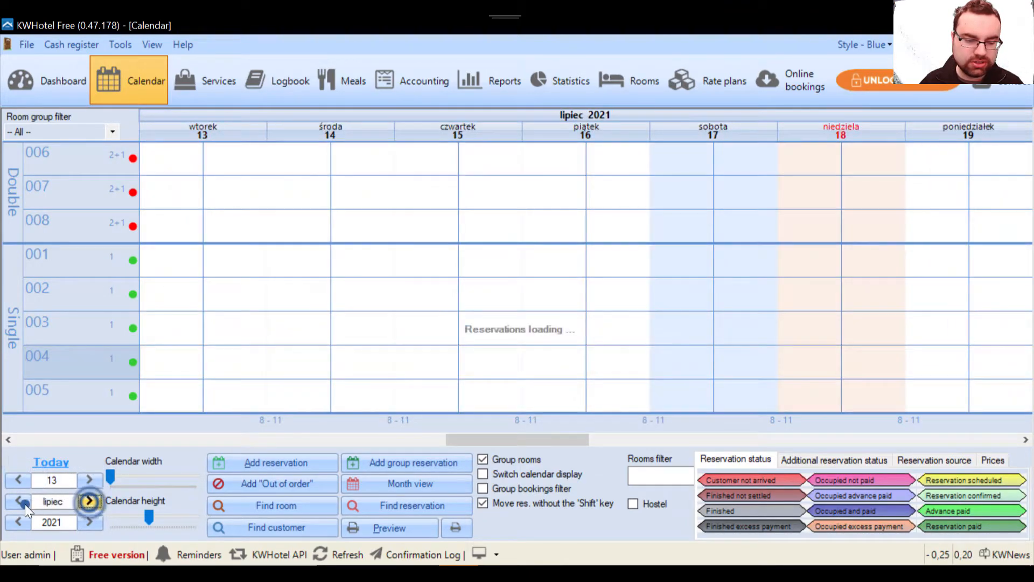
double_click(17, 501)
click(87, 522)
click(17, 522)
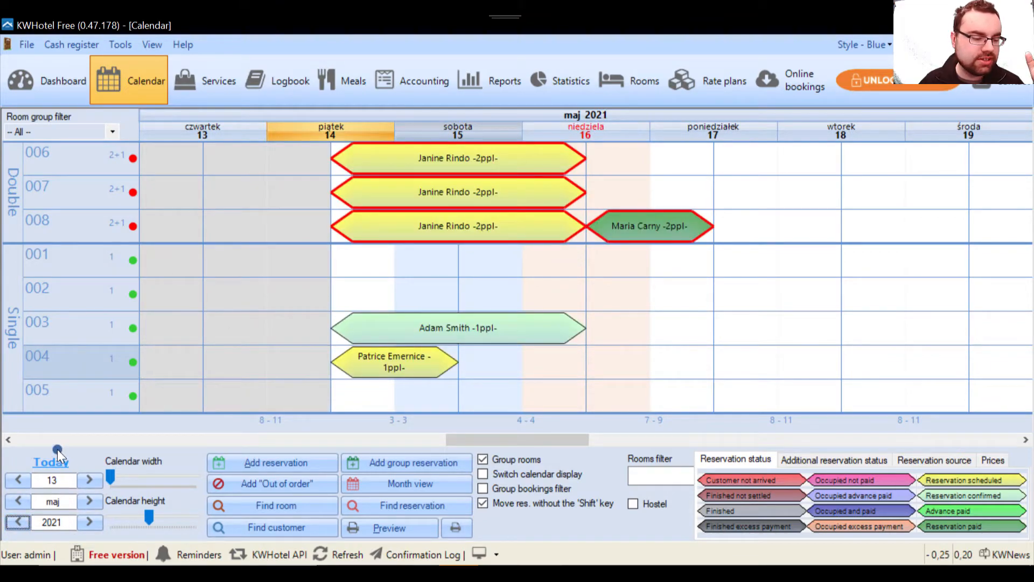
Move the calendar to June 2022 and jump back to today's date
click(89, 522)
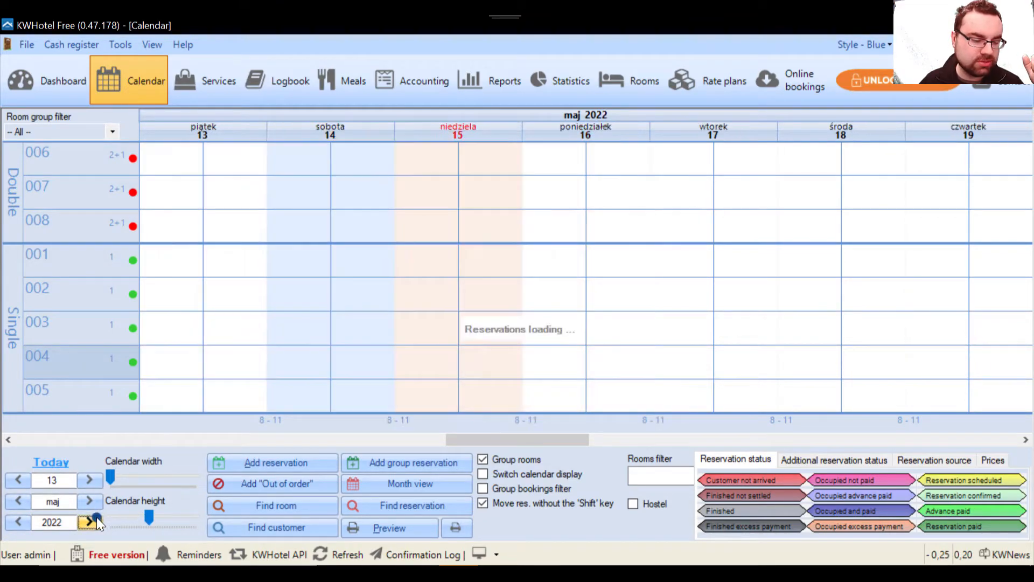
click(89, 501)
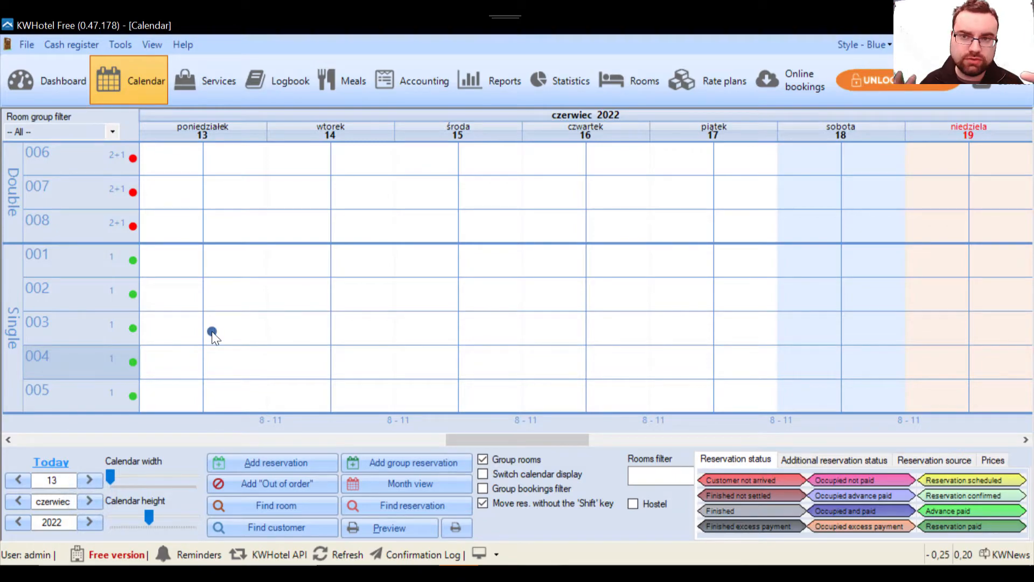
click(50, 463)
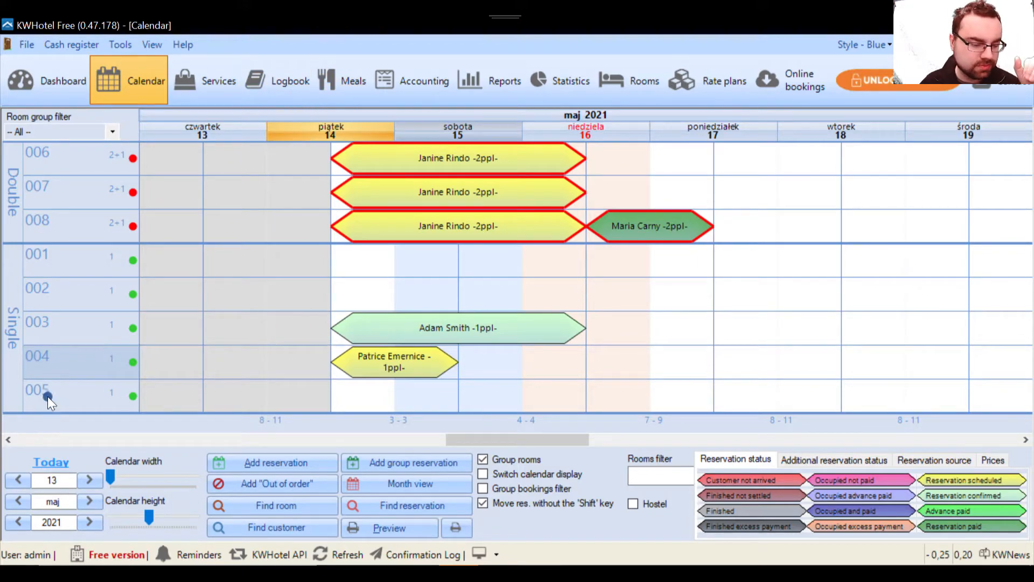
Narrow the calendar's day columns to fit 13–26 May, and try smaller row heights before restoring the original height
mouse_move(111, 473)
mouse_down()
mouse_move(121, 473)
mouse_move(112, 470)
mouse_up()
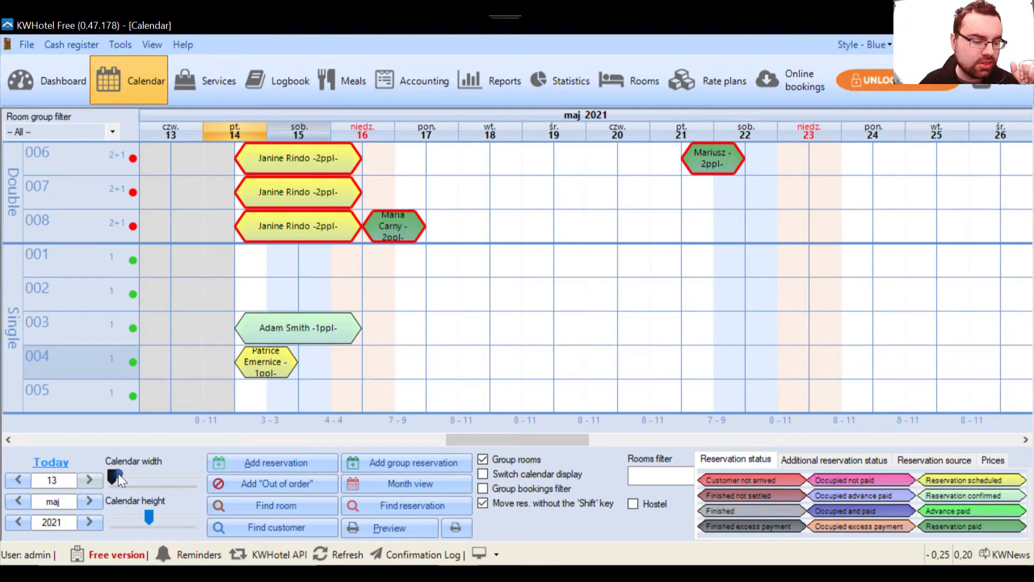
drag(152, 516, 103, 512)
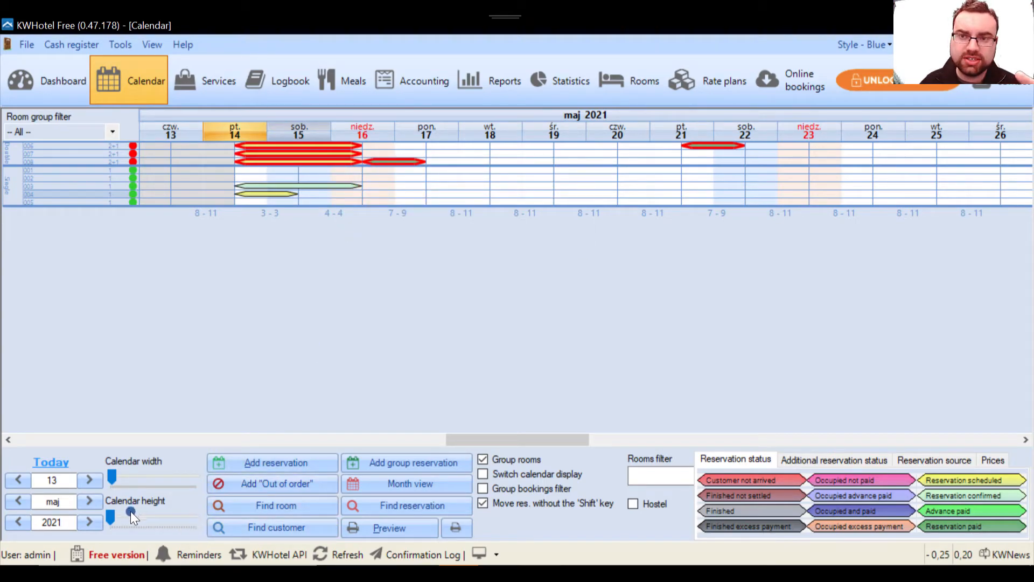
drag(111, 513, 125, 513)
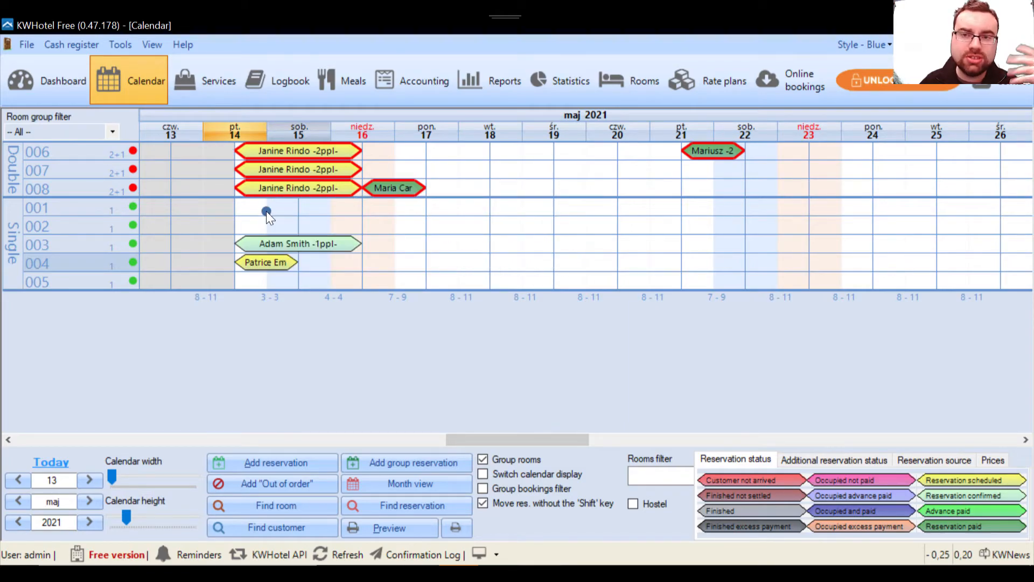
drag(130, 509, 153, 512)
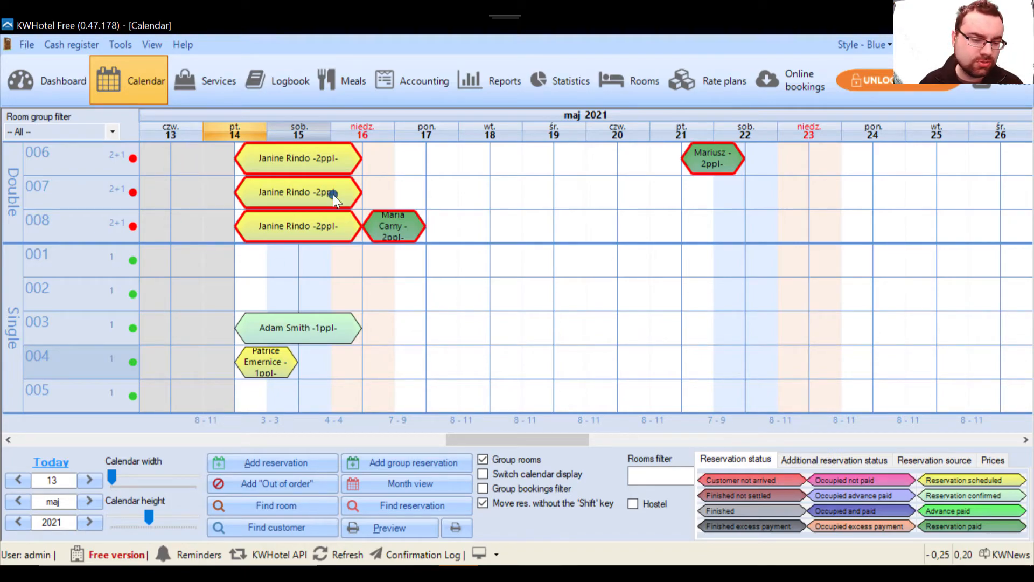
Mark a five-night stay in room 002 from 16 May 2021, and try a six-night stay ending 22 May
mouse_move(348, 189)
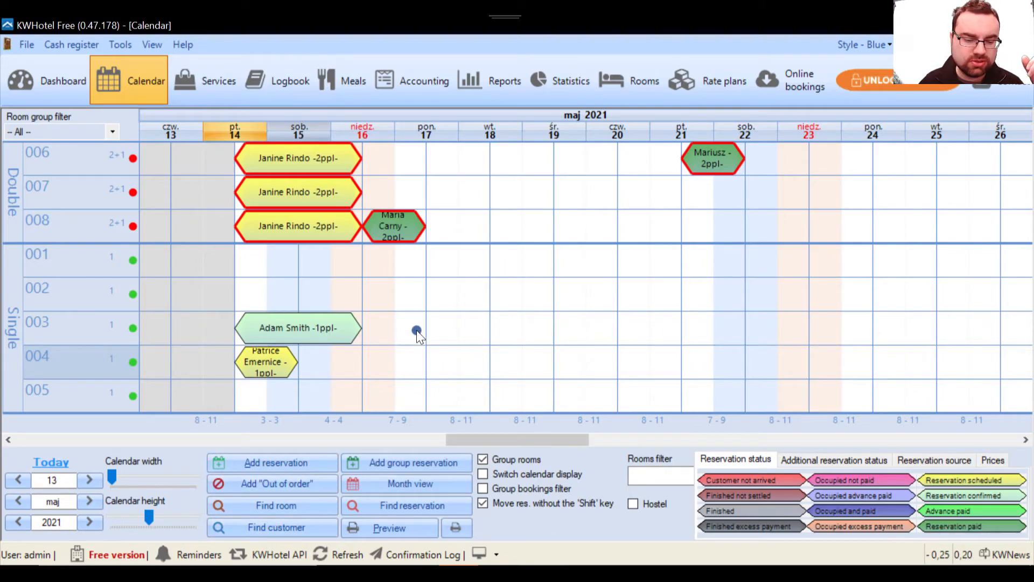
drag(408, 299, 657, 297)
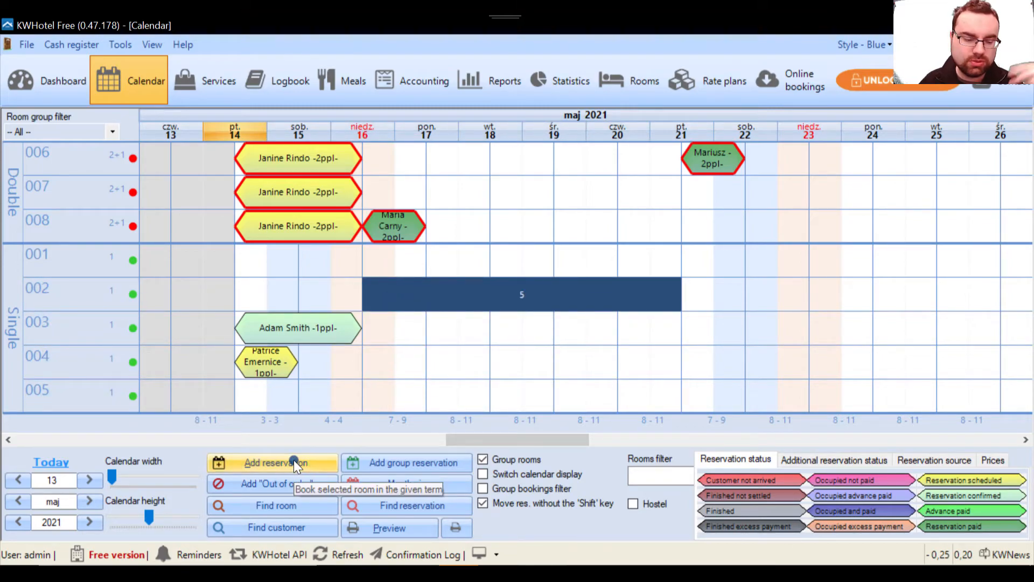
drag(461, 323, 724, 304)
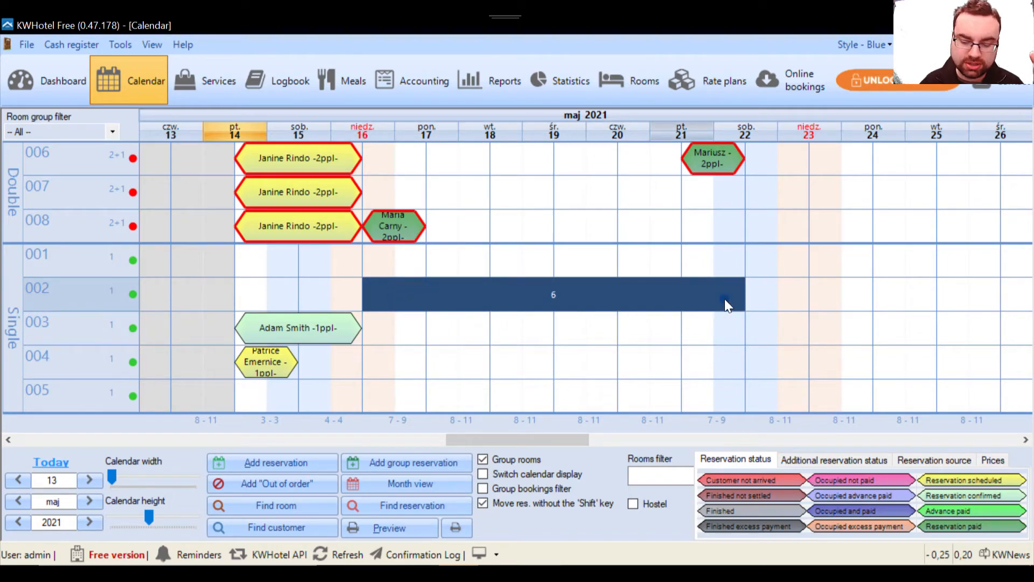
Select one night in room 002, 16–17 May 2021, open a new reservation form for it, and close it unsaved
click(412, 294)
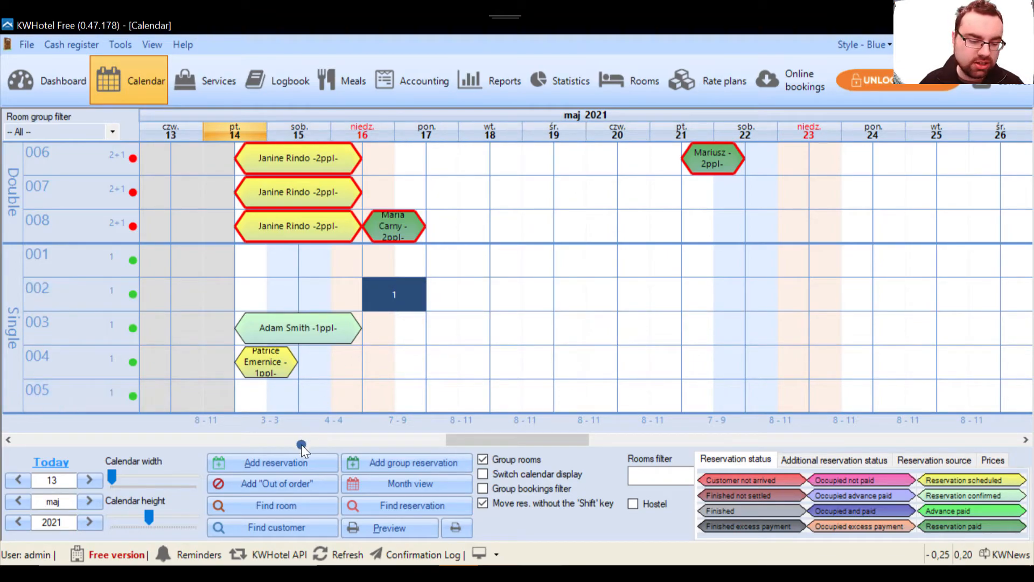
click(460, 291)
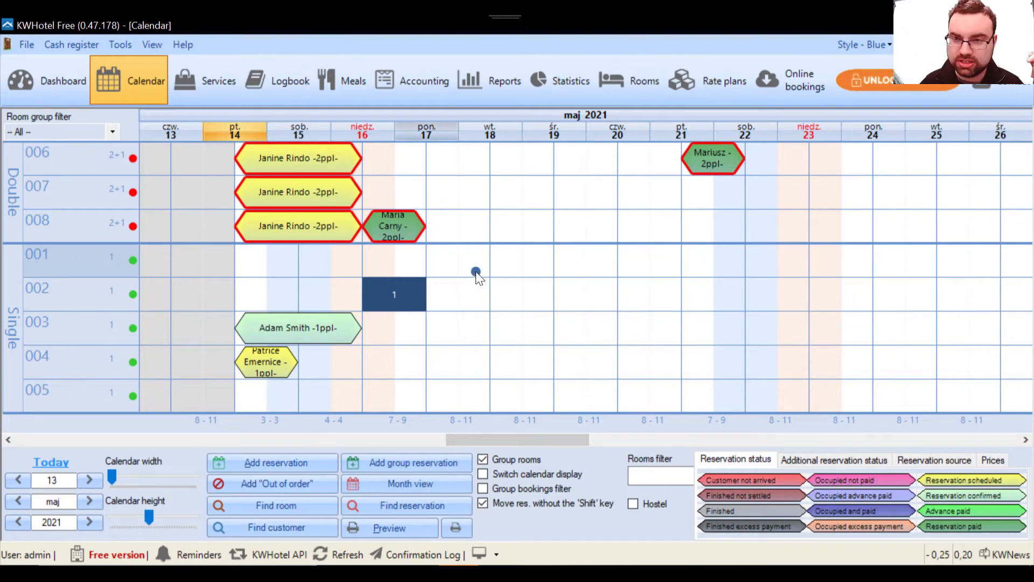
click(385, 296)
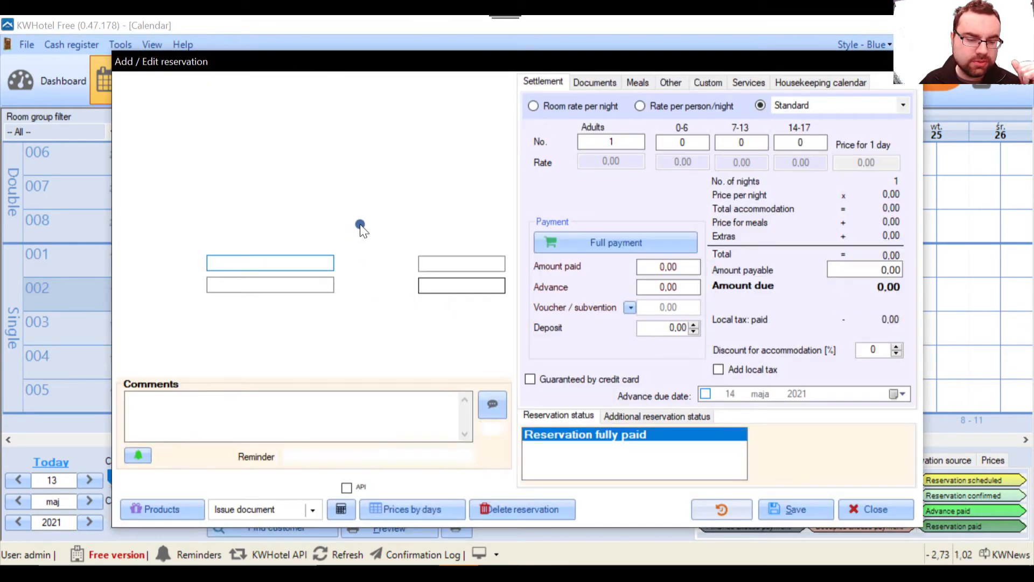
click(435, 218)
click(438, 214)
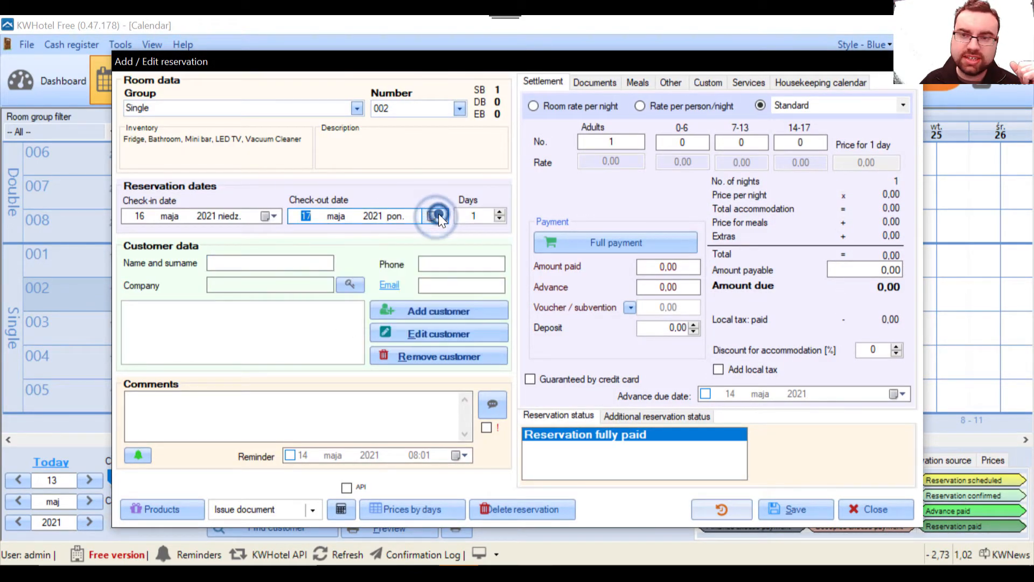
click(874, 512)
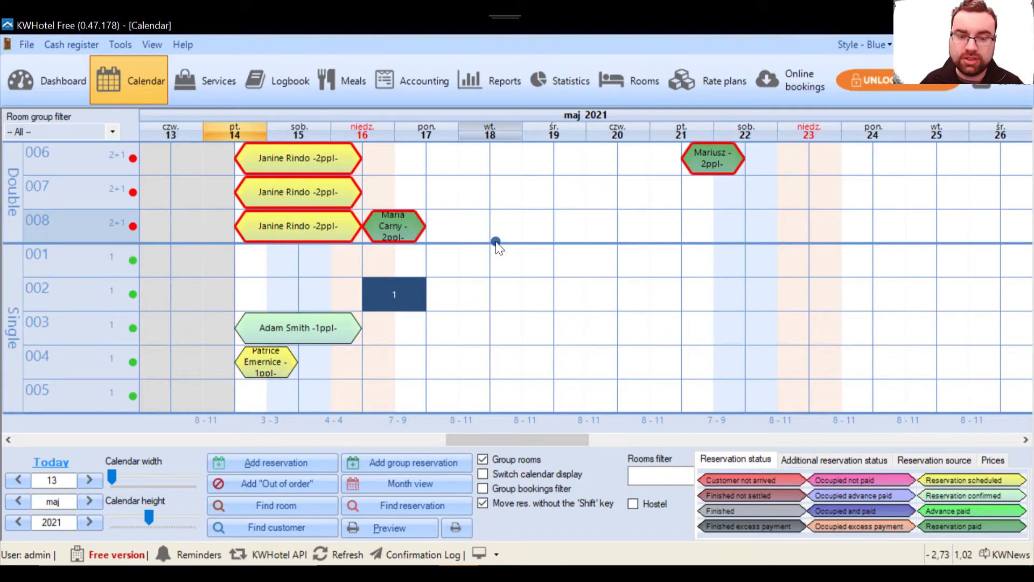
Review the room search's inventory, bed and date criteria, and close it without booking
click(318, 503)
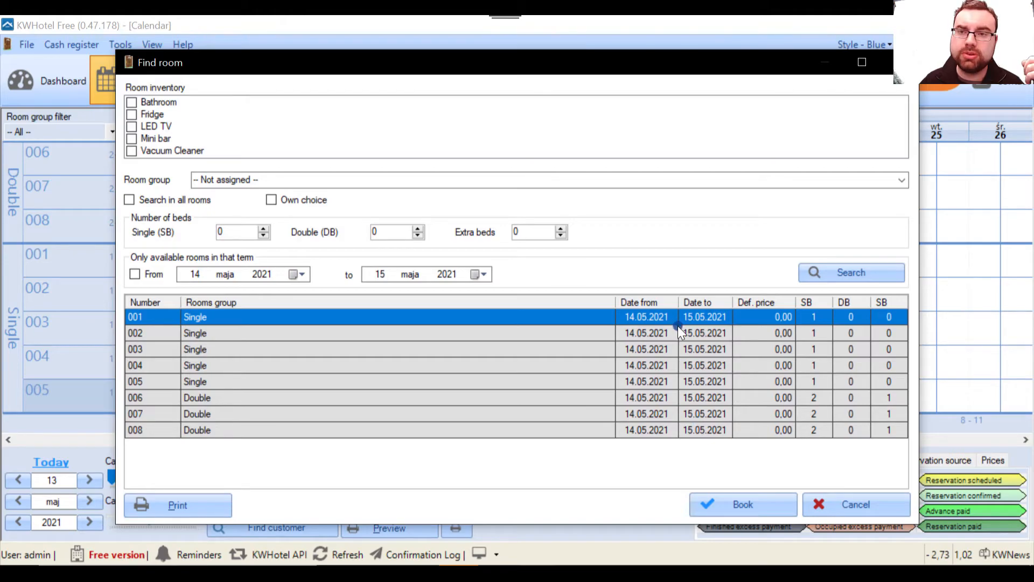
click(862, 503)
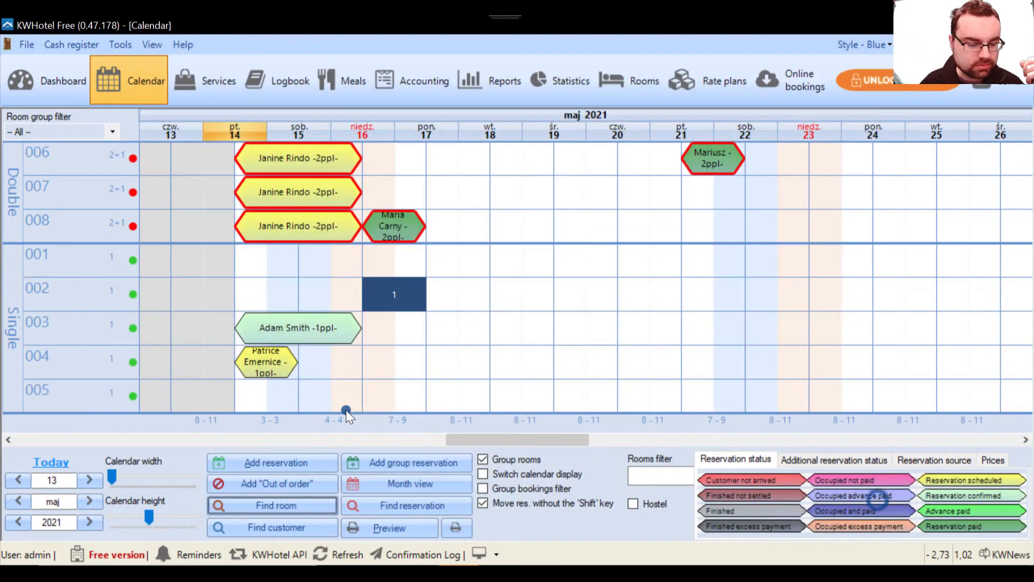
Review the customer search form's general information, GDPR, additional status and other details, and close it without searching
click(263, 524)
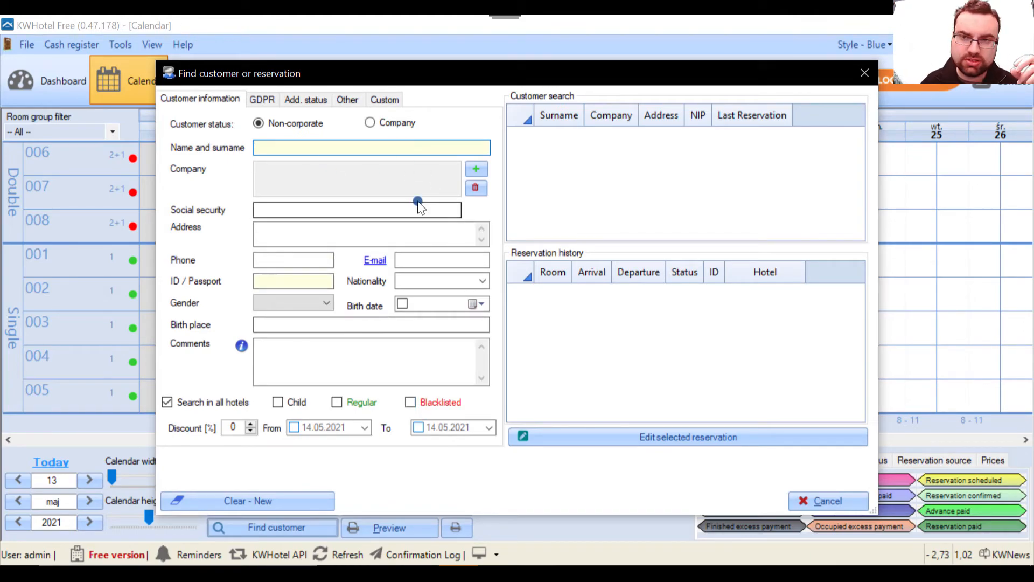
click(262, 99)
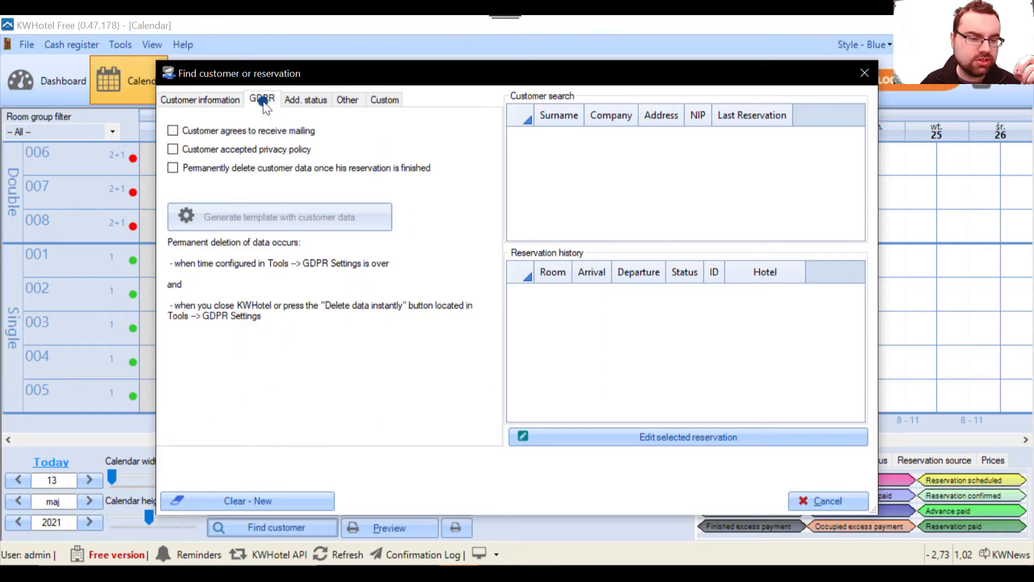
click(292, 100)
click(355, 99)
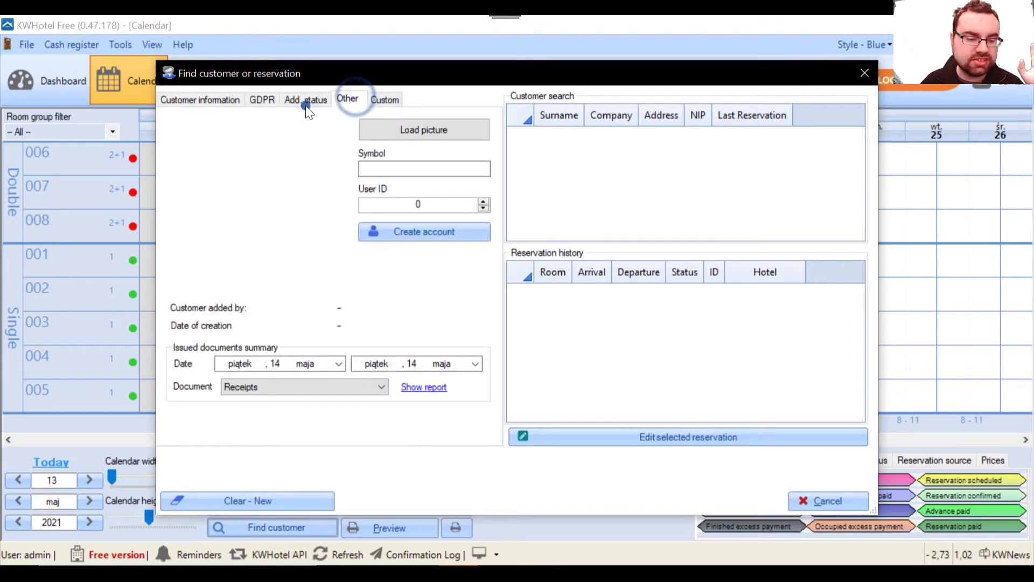
click(201, 100)
click(279, 100)
click(305, 100)
click(273, 100)
click(216, 101)
click(409, 155)
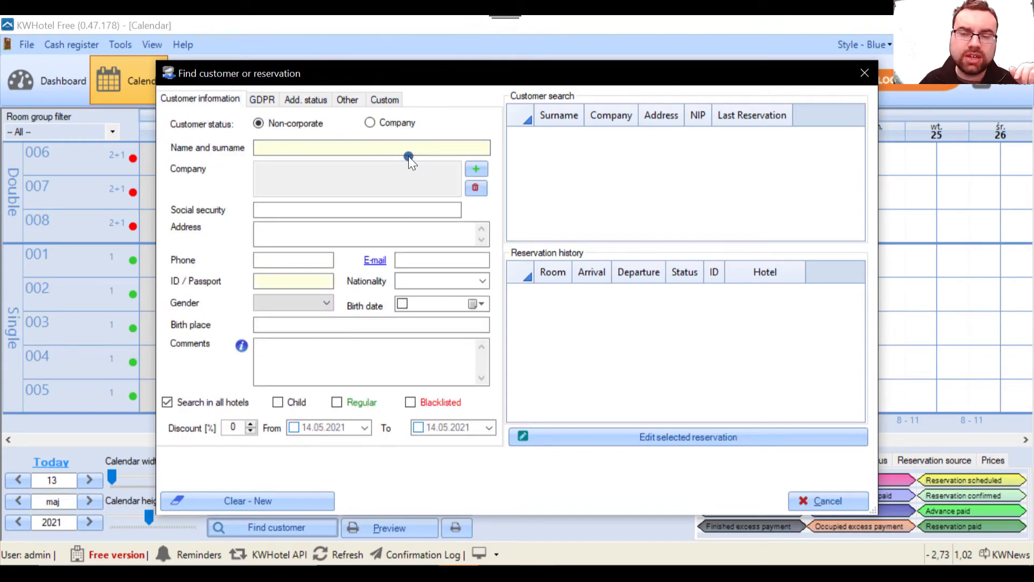
click(852, 492)
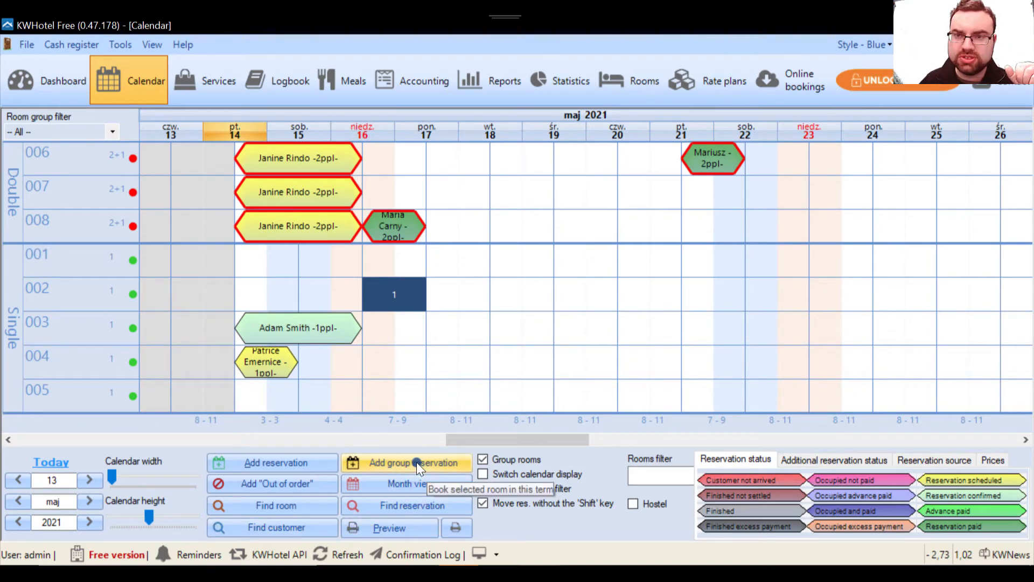
Select rooms 002 to 004 for 16–17 May 2021, review a group reservation form for them, and close it unsaved
drag(401, 301, 410, 348)
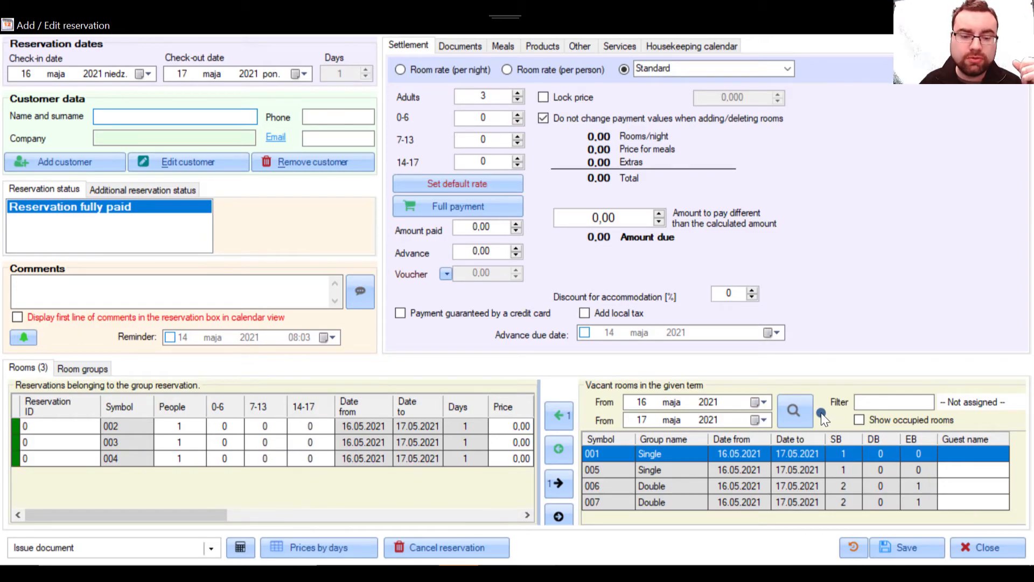
click(978, 545)
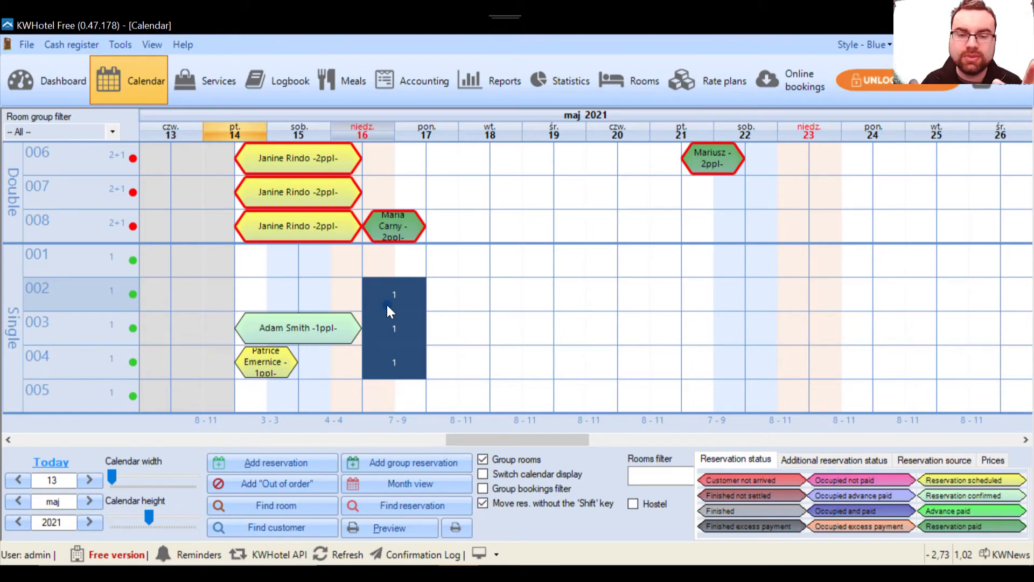
click(457, 269)
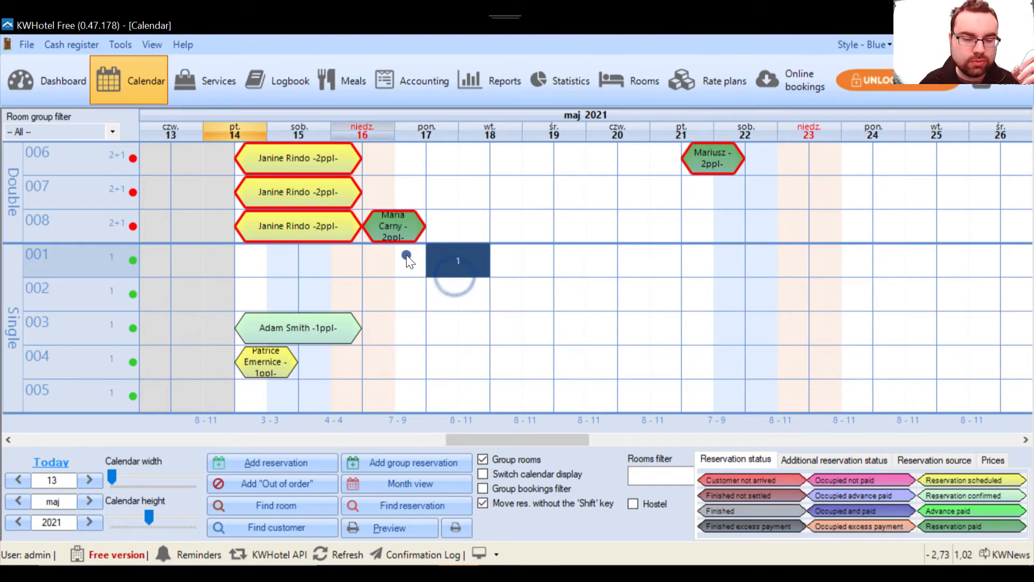
Filter the calendar to group bookings, examine the three linked reservations in rooms 006–008, and turn the filter off
click(378, 230)
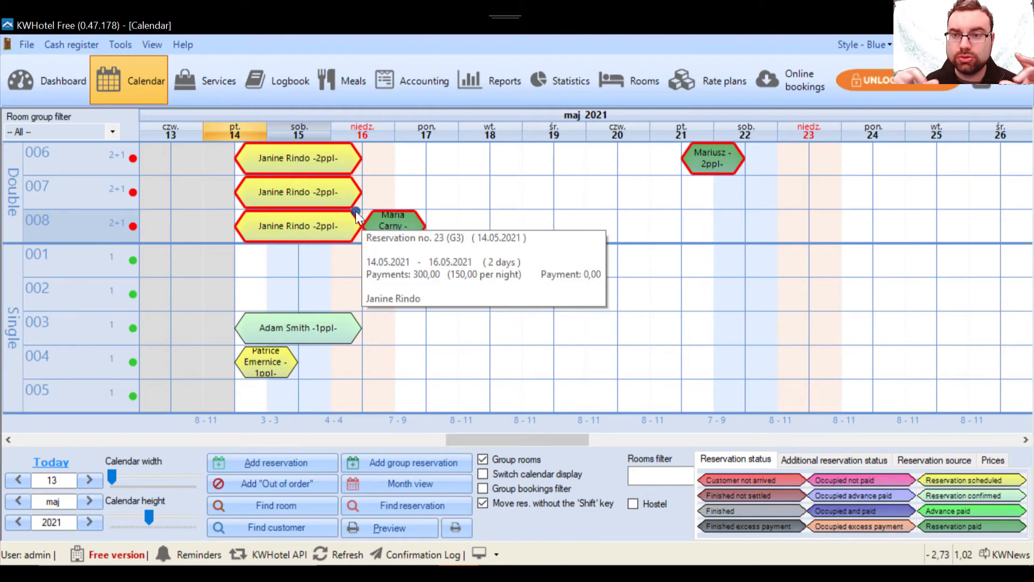
click(458, 260)
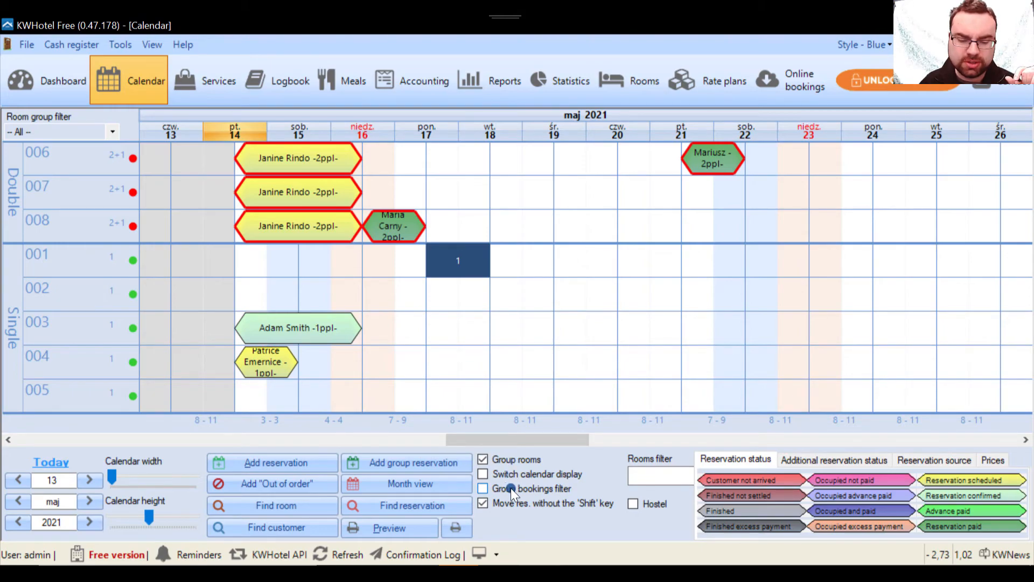
click(483, 488)
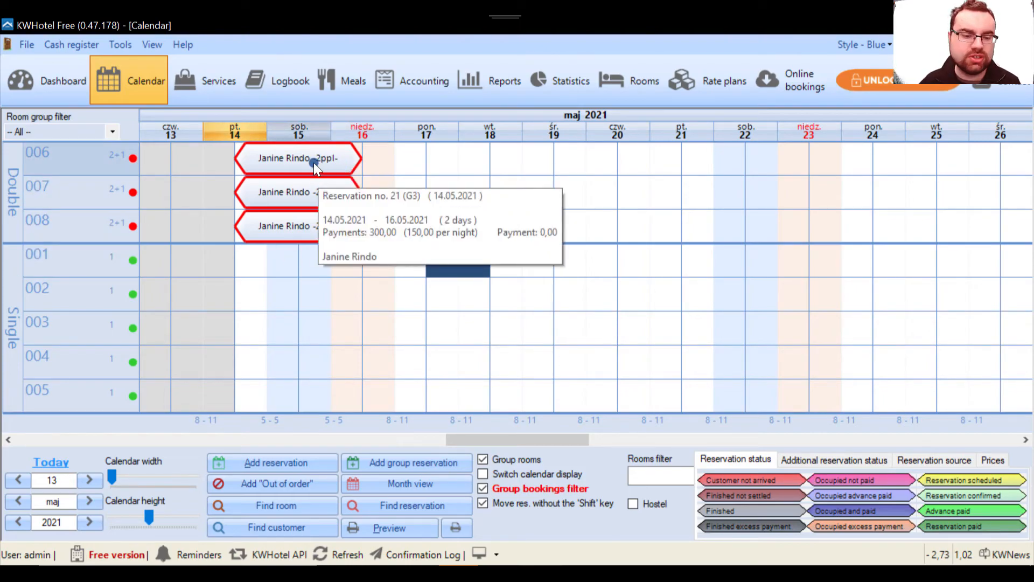
mouse_move(312, 155)
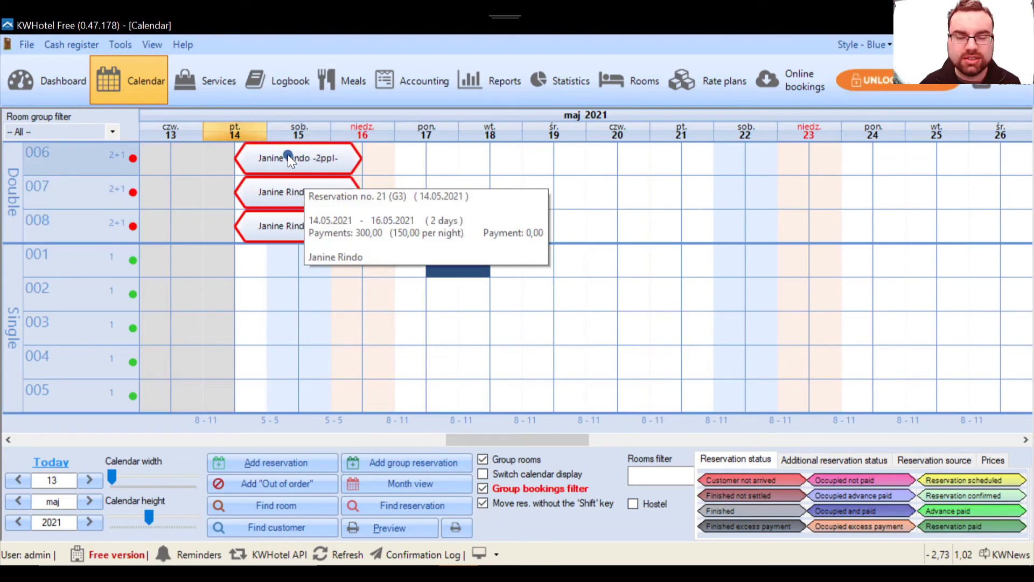
click(310, 194)
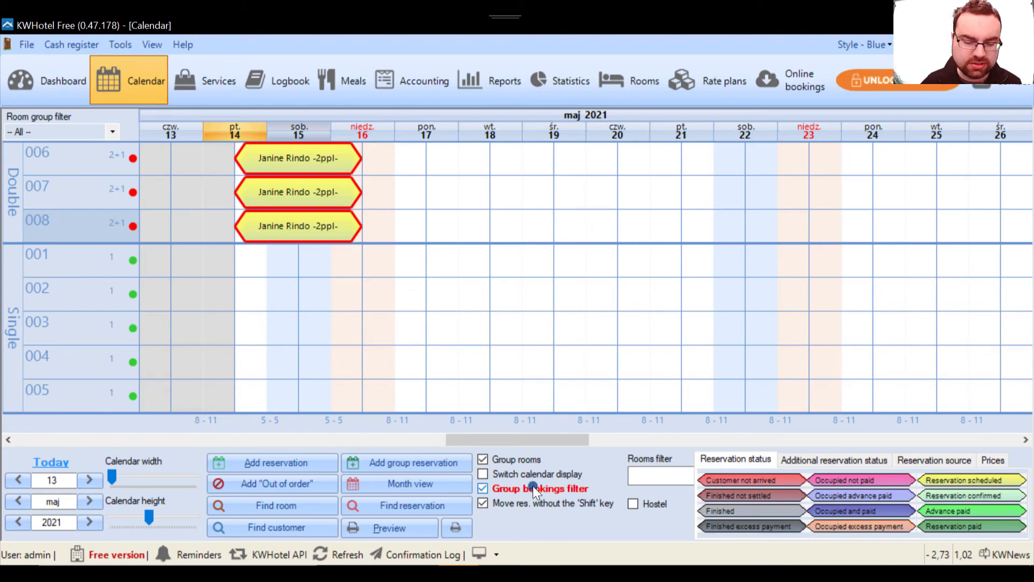
click(518, 489)
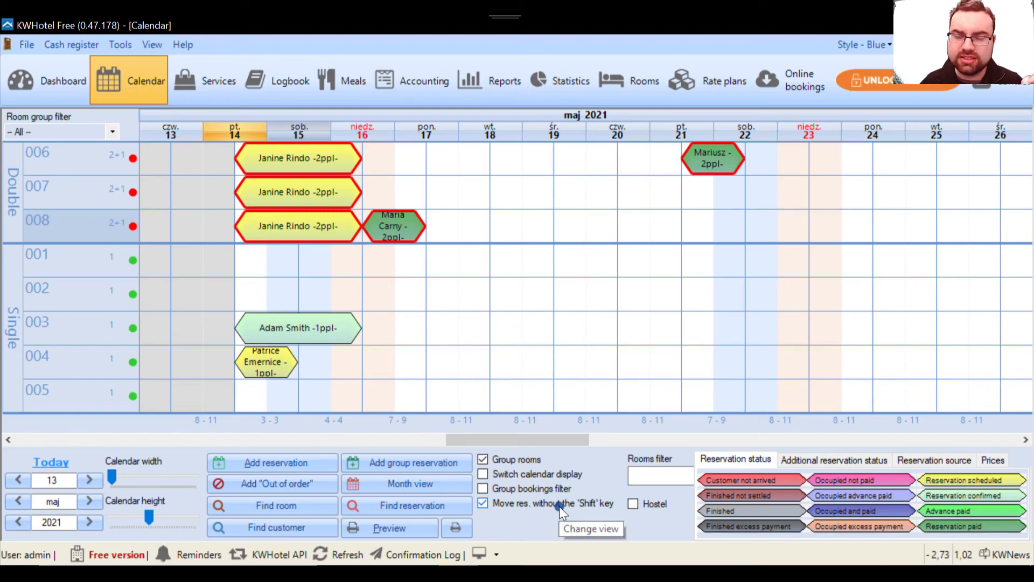
Move the 14–16 May reservation from room 003 to room 002, and open and save its details
click(322, 334)
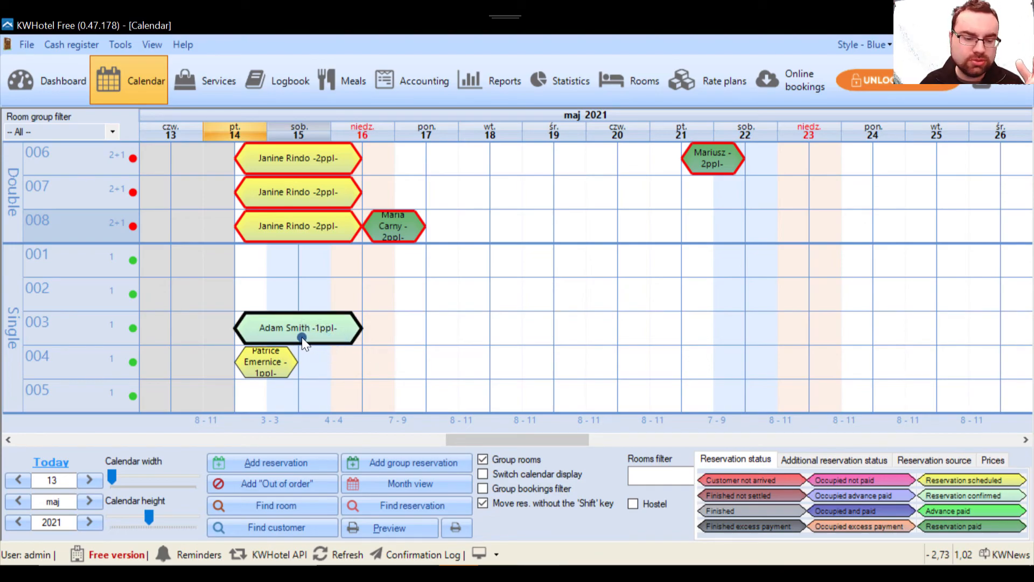
mouse_move(299, 332)
mouse_down()
mouse_move(564, 290)
mouse_move(488, 272)
mouse_move(721, 351)
mouse_move(393, 317)
mouse_move(390, 331)
mouse_move(304, 339)
mouse_up()
drag(562, 337, 256, 309)
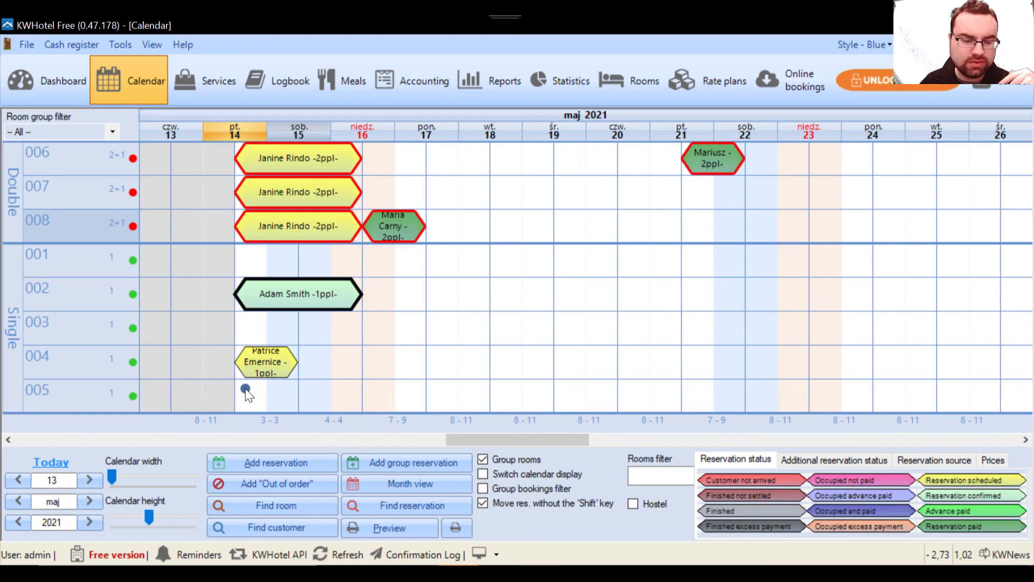
double_click(301, 281)
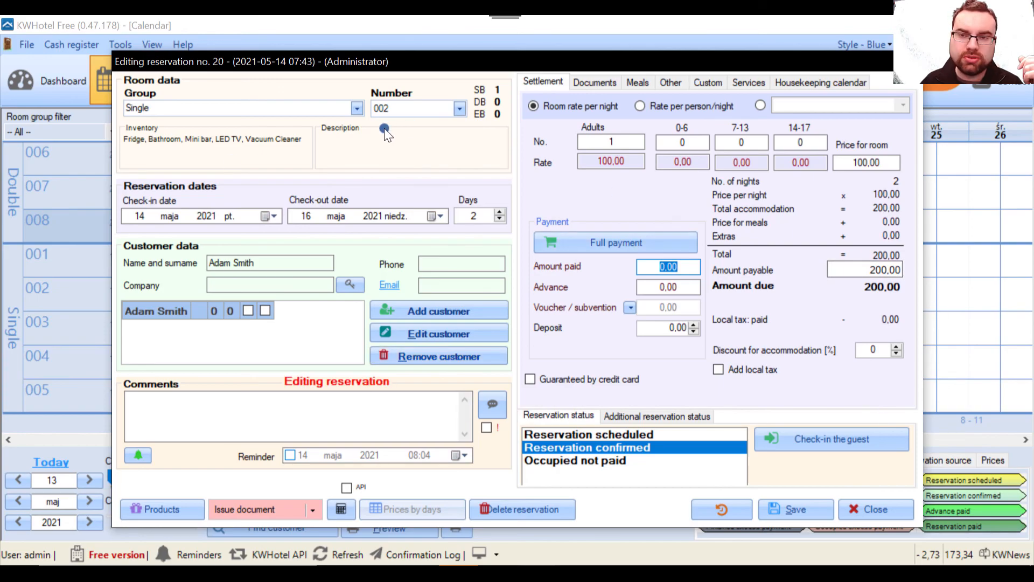
click(790, 516)
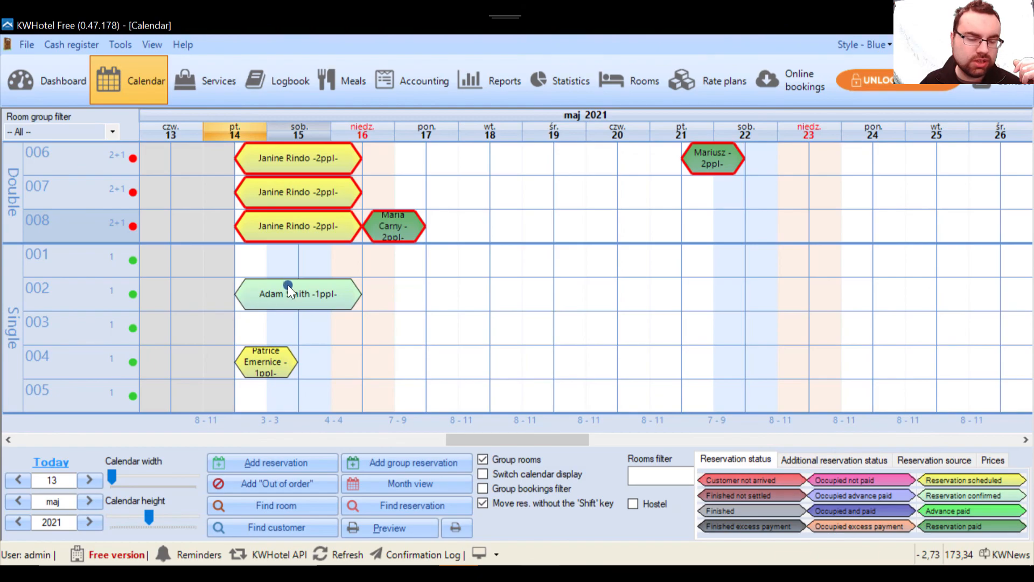
Turn off moving reservations without the Shift key, and try to move room 002's reservation to later dates
mouse_move(288, 284)
click(335, 292)
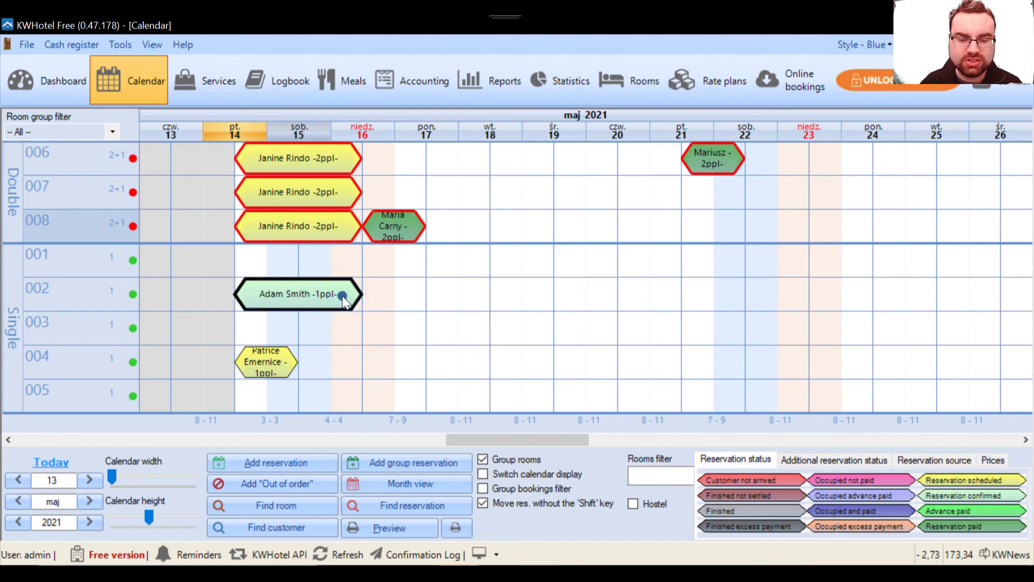
click(543, 511)
click(384, 298)
click(330, 312)
drag(299, 294, 415, 298)
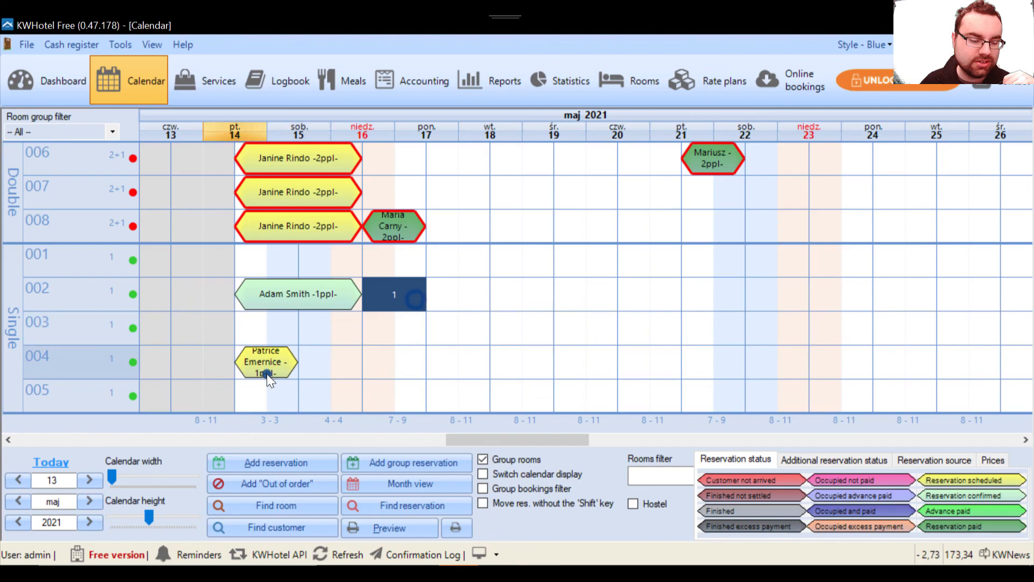
Turn moving reservations without the Shift key back on and select the reservation in room 004
click(267, 373)
click(532, 502)
click(280, 347)
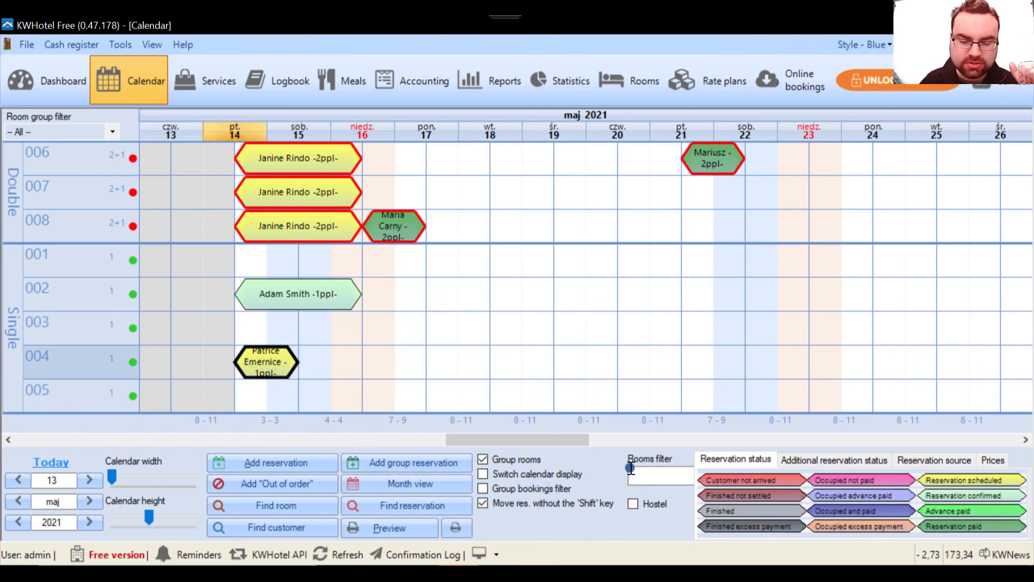
Open the calendar's rooms filter for editing
click(660, 475)
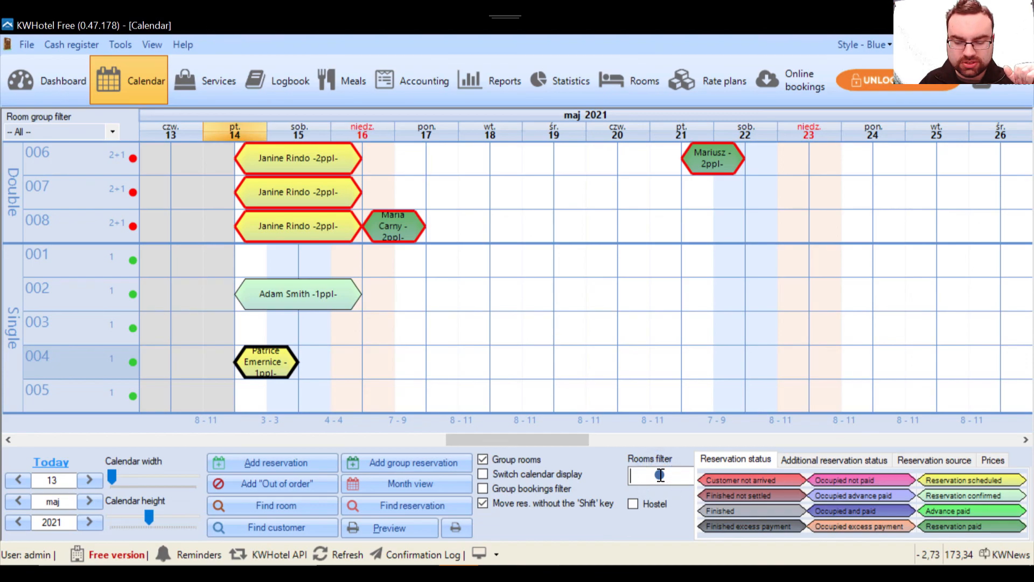